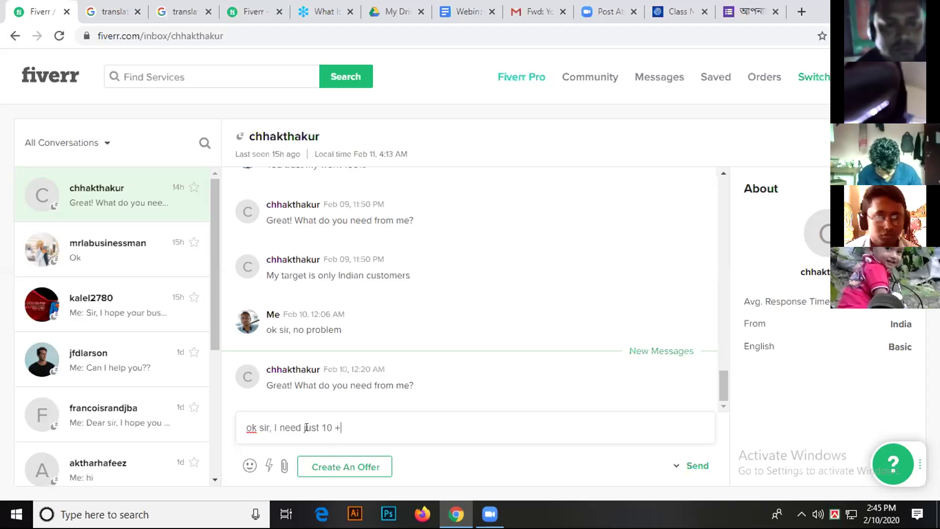
# Revise the reply draft to the buyer so it reads "ok sir, I need just 15 + 15 = 30 Dolllar."
pyautogui.press('BackSpace')
pyautogui.press('BackSpace')
pyautogui.press('BackSpace')
pyautogui.press('BackSpace')
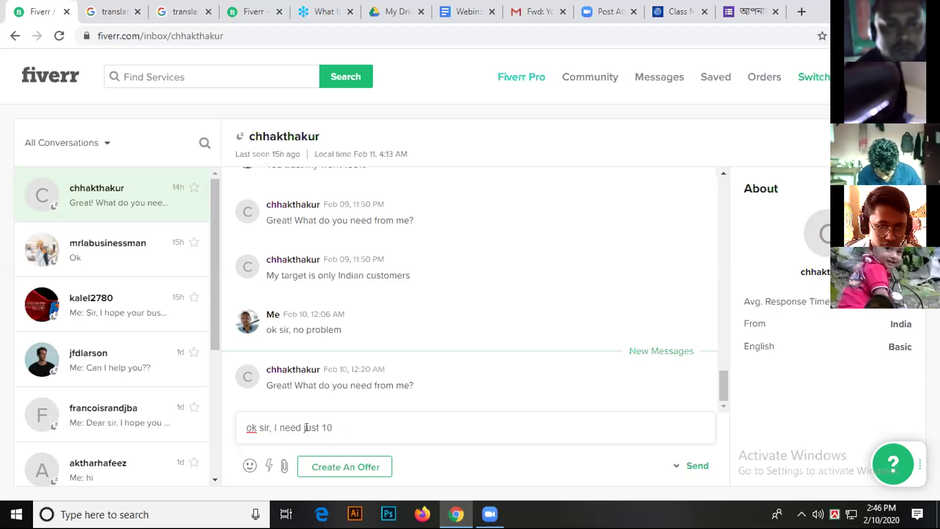
pyautogui.write('5 +')
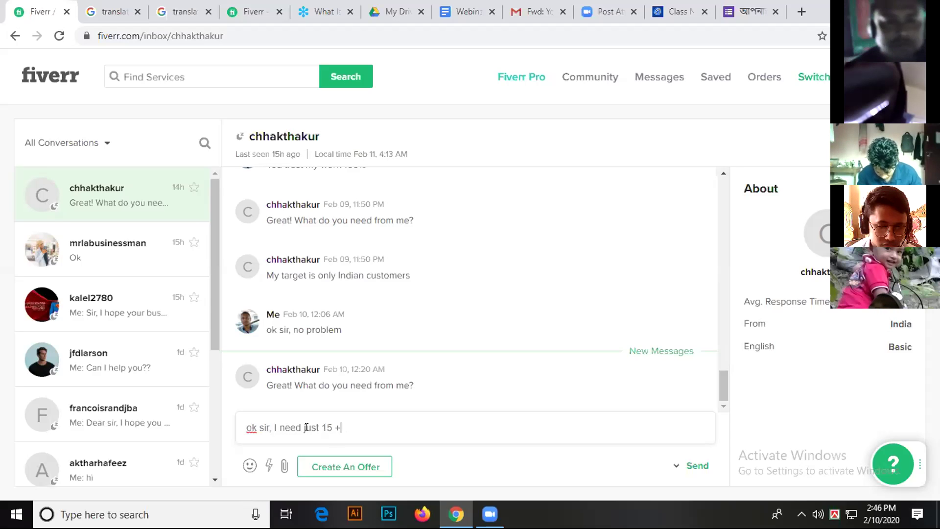
pyautogui.write(' 15 = ')
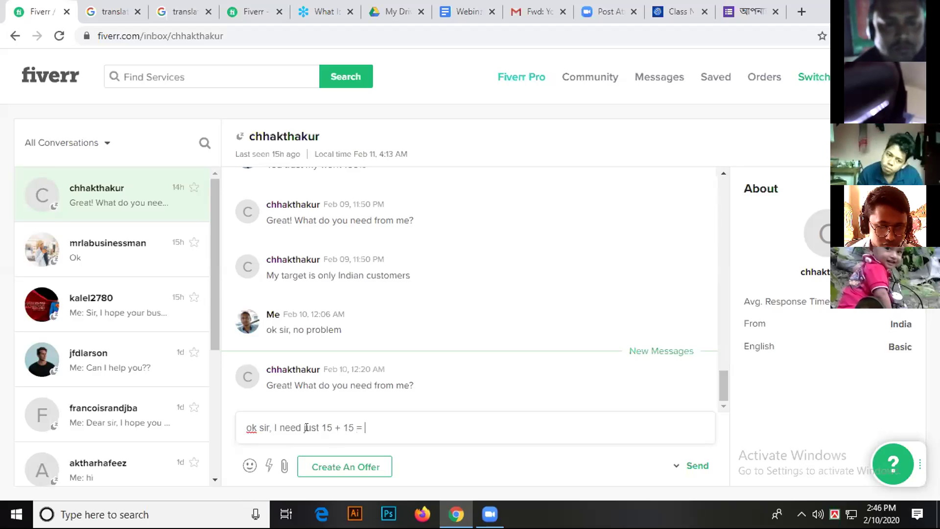
pyautogui.write('30 Dolllar.')
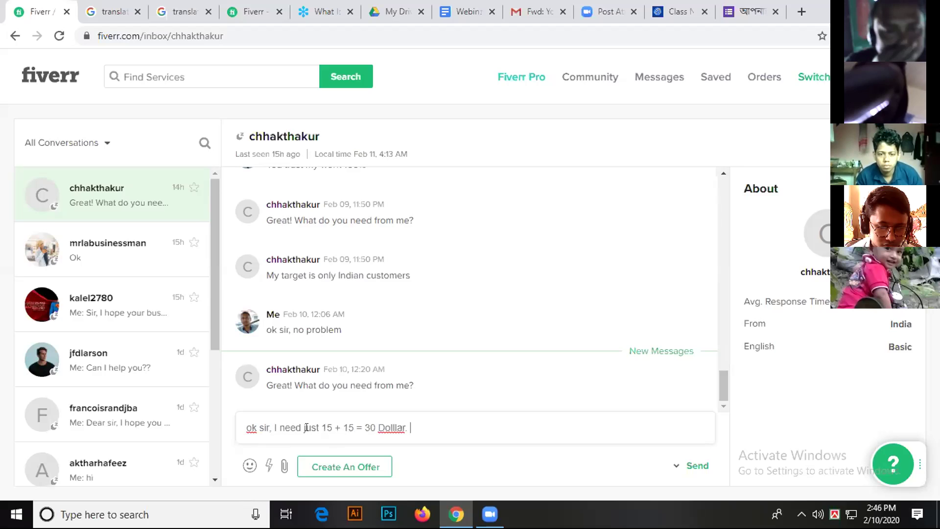
# Add "Just hire me so that i can start my job just now." to the reply and send it to the buyer
pyautogui.write(' Just ')
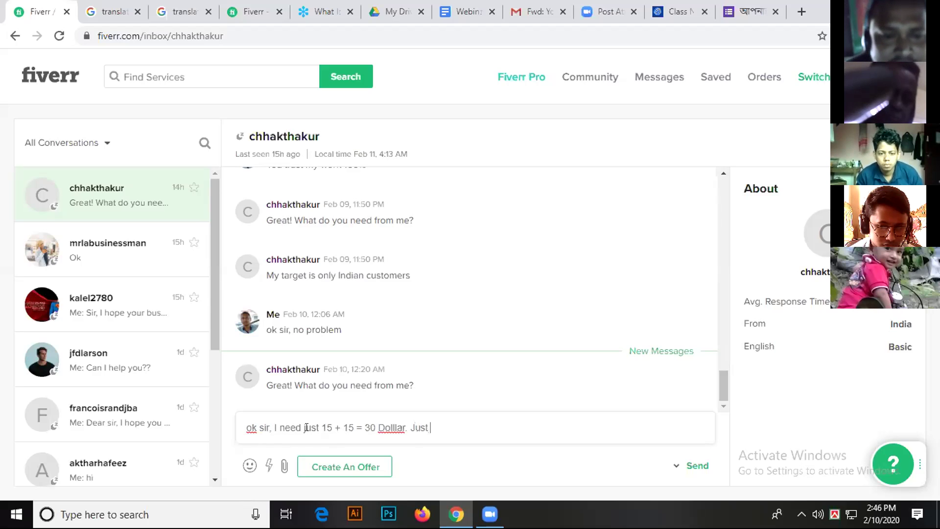
pyautogui.write('hire me')
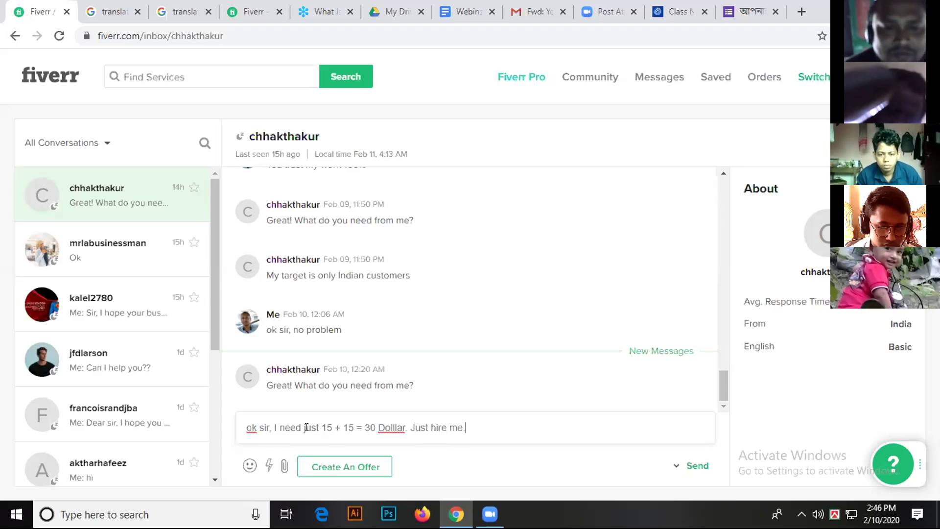
pyautogui.write(' so that i can sta')
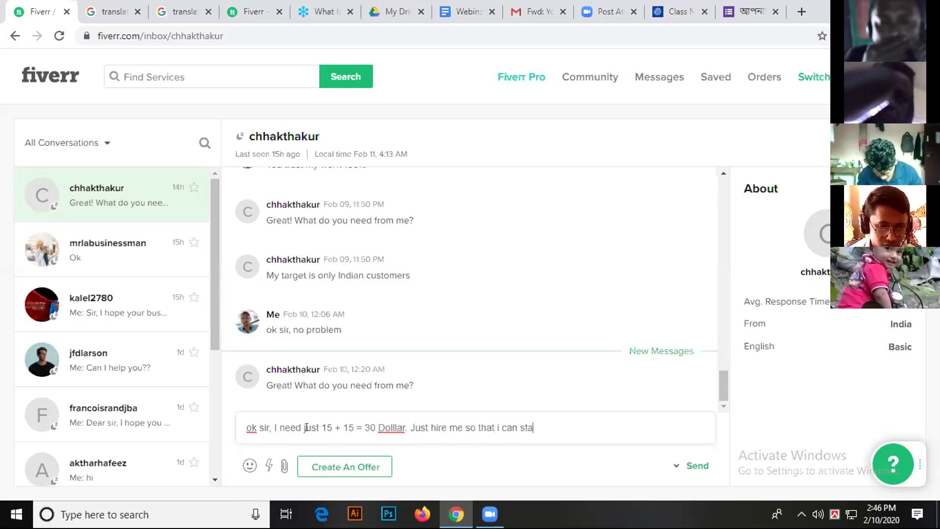
pyautogui.write('rt my job')
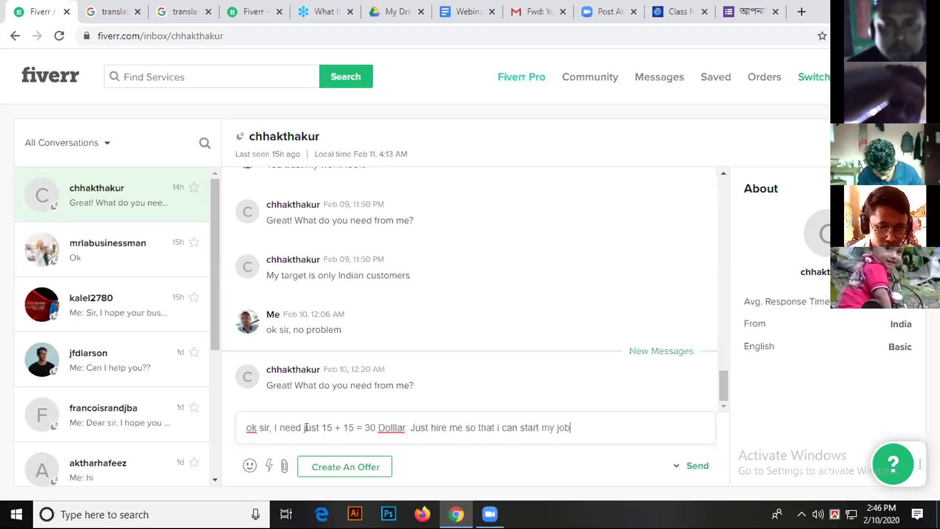
pyautogui.write(' just now.')
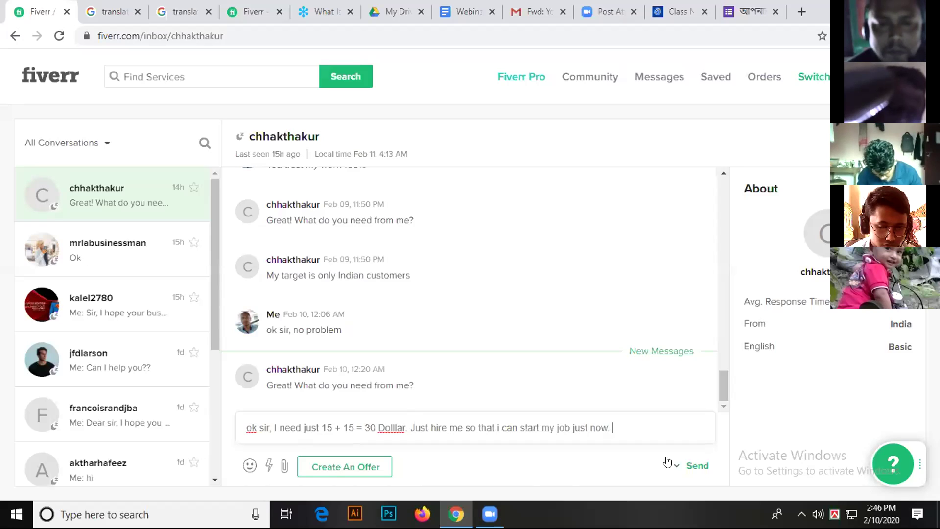
pyautogui.click(695, 463)
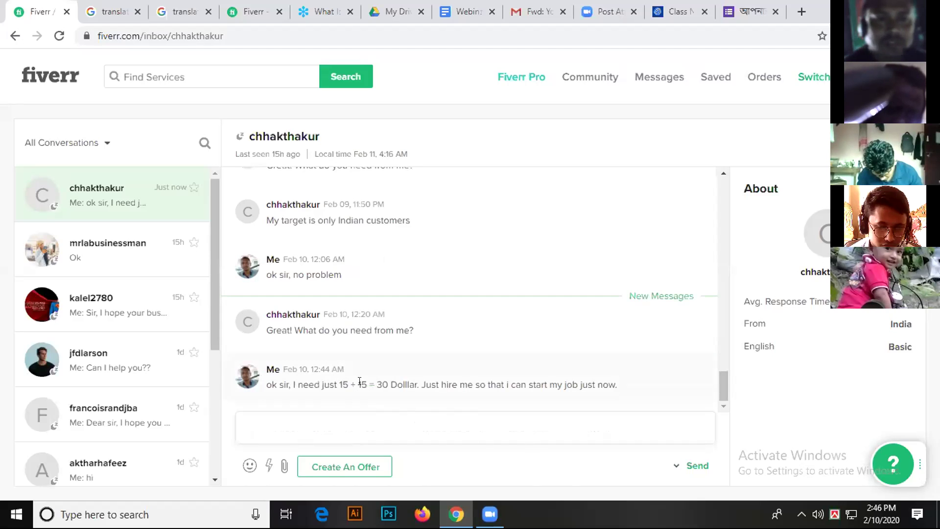
# Create a custom offer from the b2b leads generation gig and describe it as "Leads Generation"
pyautogui.click(347, 464)
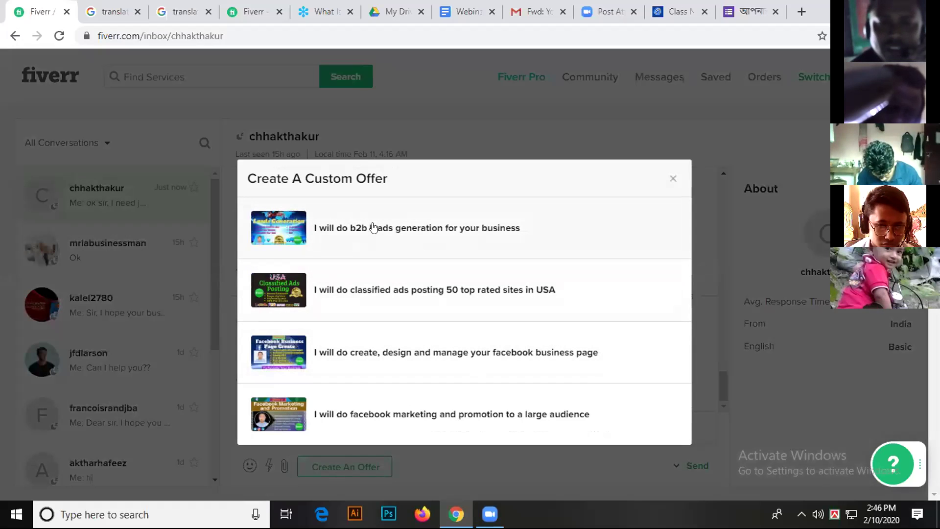
pyautogui.click(451, 234)
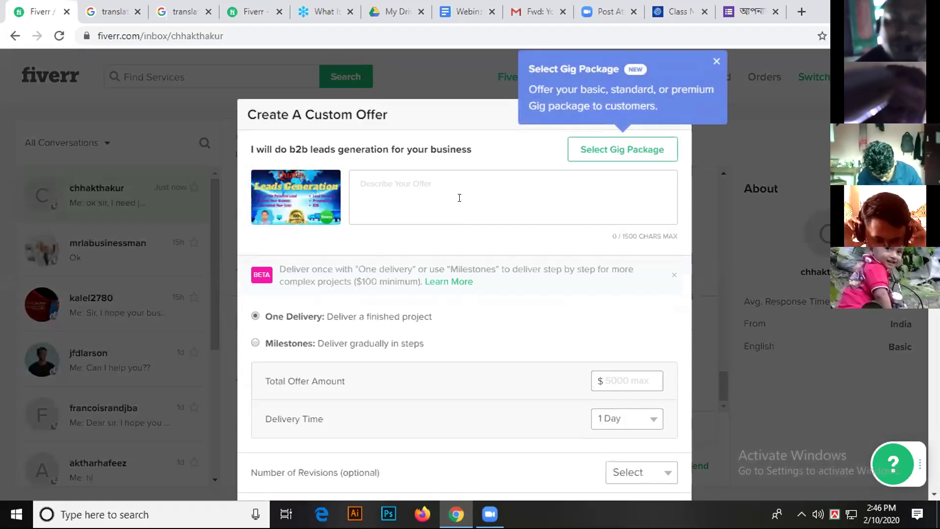
pyautogui.click(433, 183)
pyautogui.write('3')
pyautogui.press('BackSpace')
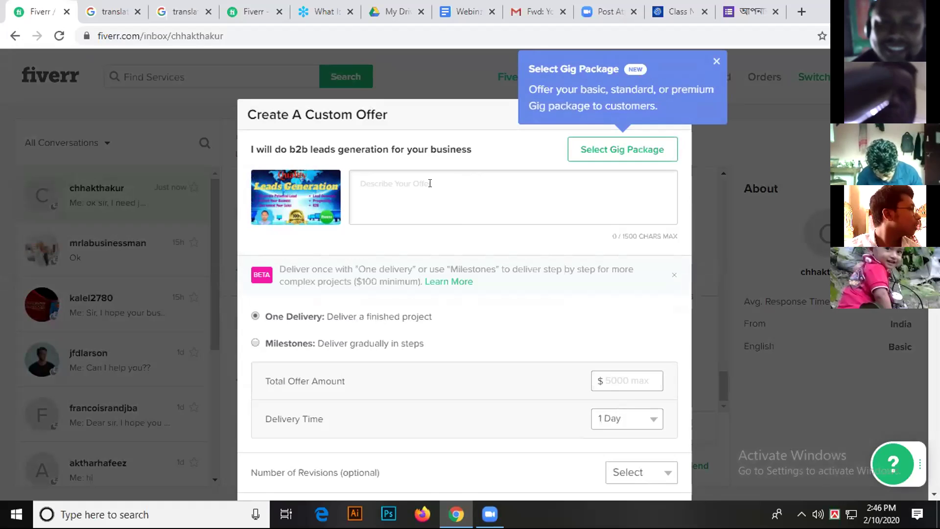
pyautogui.write('Leads Ge')
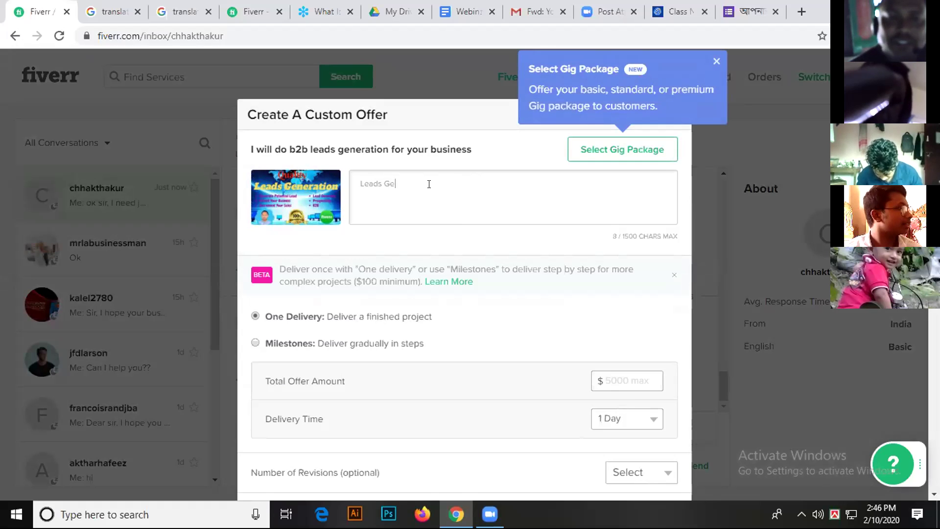
pyautogui.write('neration')
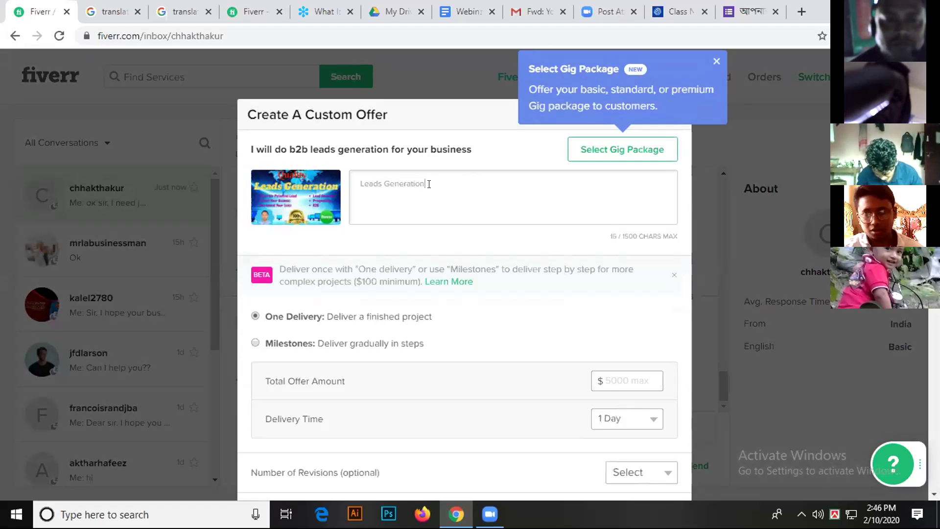
# Set the custom offer's total amount to $30 and its delivery time to 5 days
pyautogui.click(615, 380)
pyautogui.write('30')
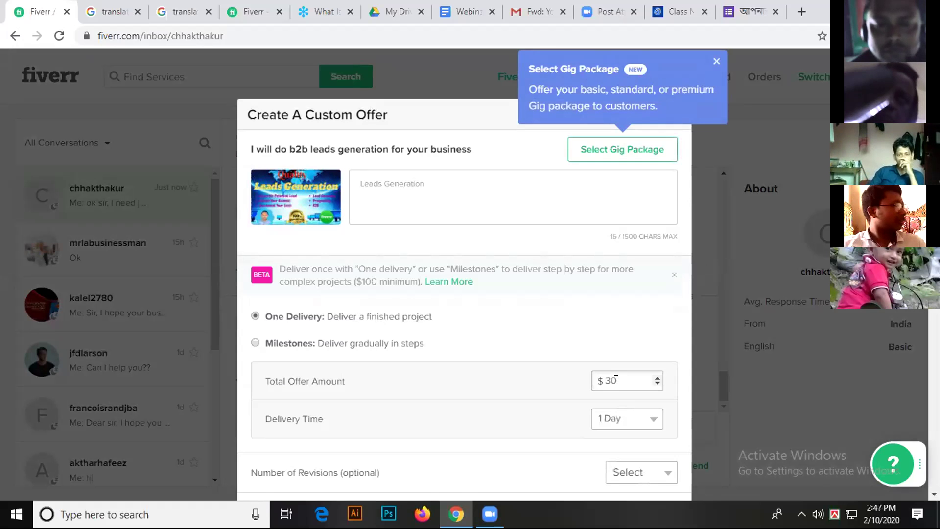
pyautogui.click(618, 420)
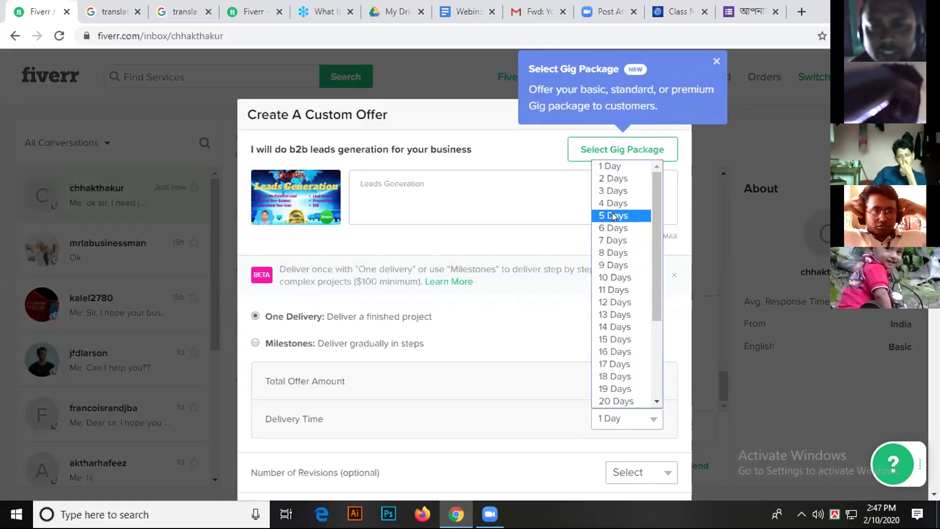
pyautogui.click(618, 240)
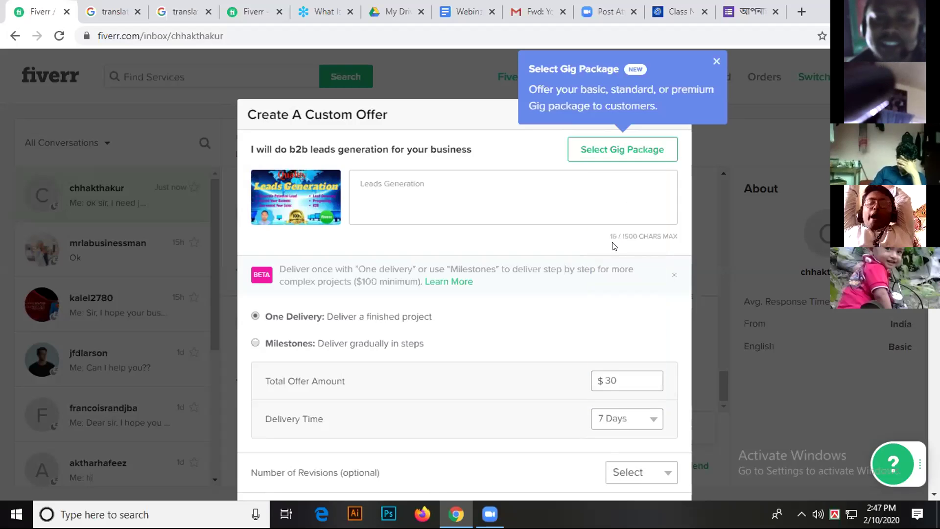
pyautogui.click(642, 420)
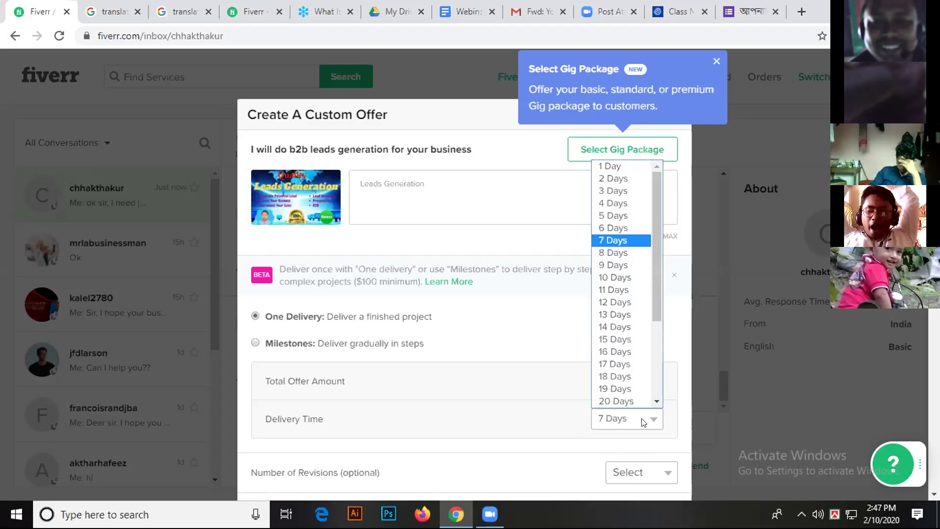
pyautogui.click(619, 213)
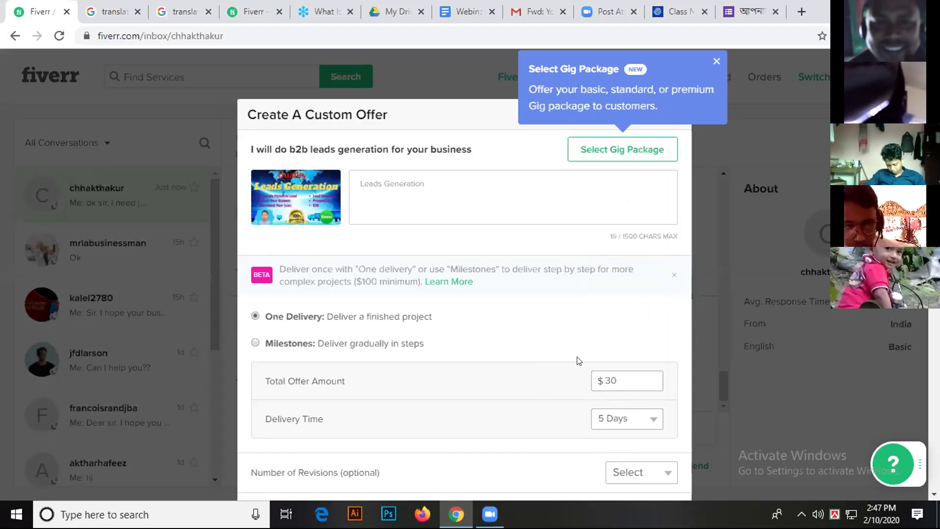
# Submit the custom offer to the buyer without selecting any optional settings or offer scope items
pyautogui.scroll(-1, 520, 405)
pyautogui.scroll(-4, 520, 404)
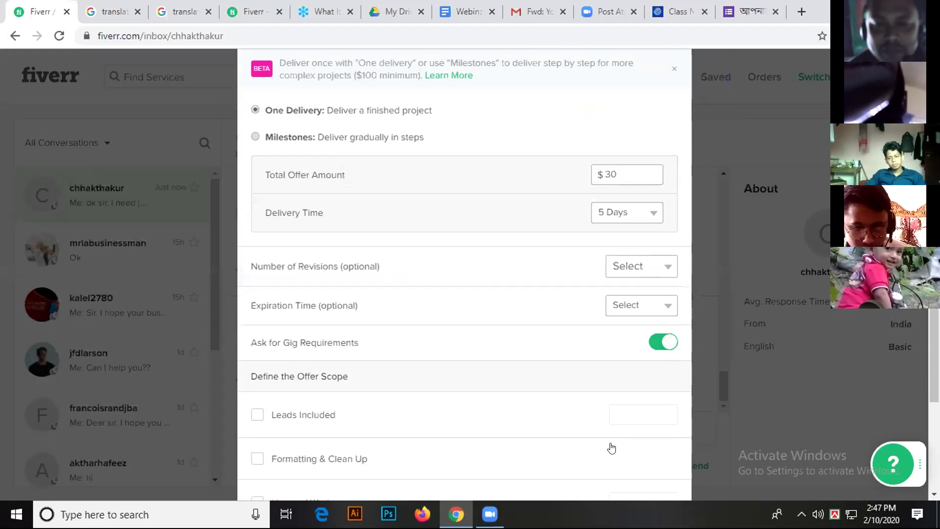
pyautogui.scroll(-3, 552, 395)
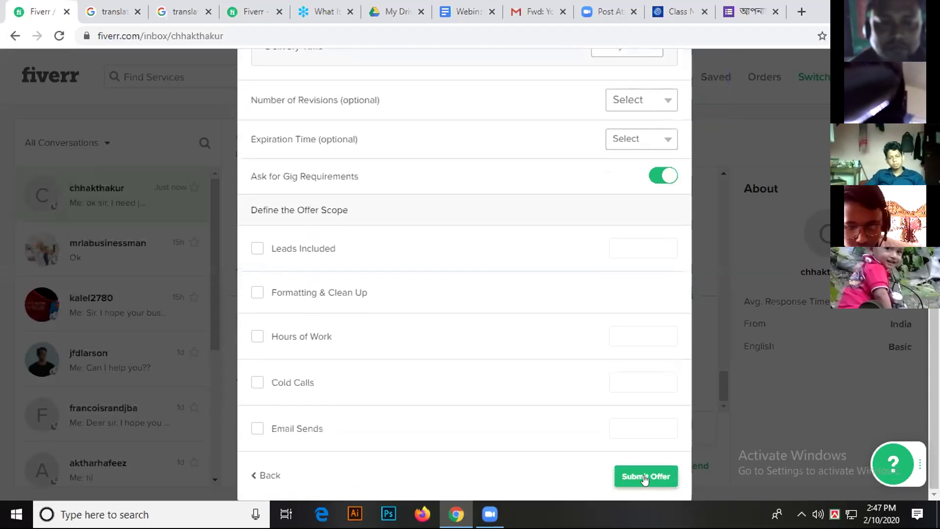
pyautogui.click(646, 477)
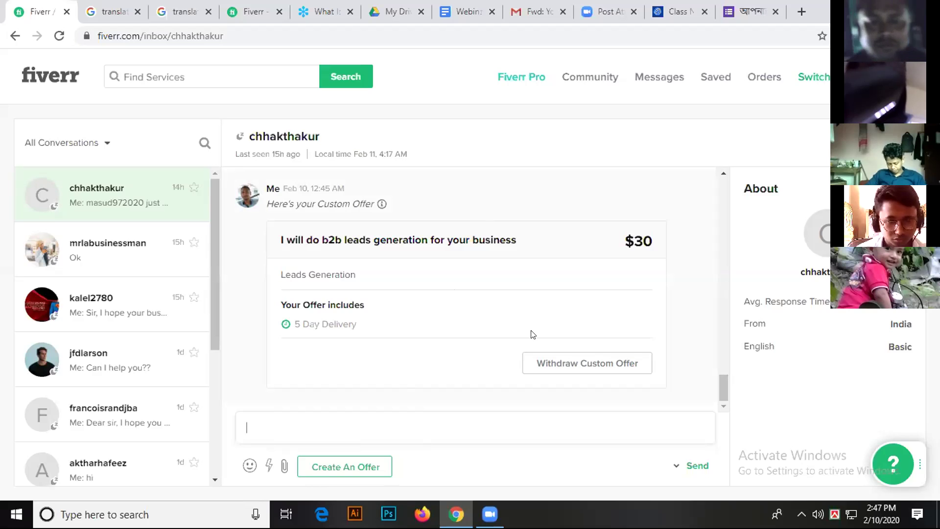
# Send the buyer the message "pls give me requrement of your all realted links, images and description"
pyautogui.scroll(3, 536, 321)
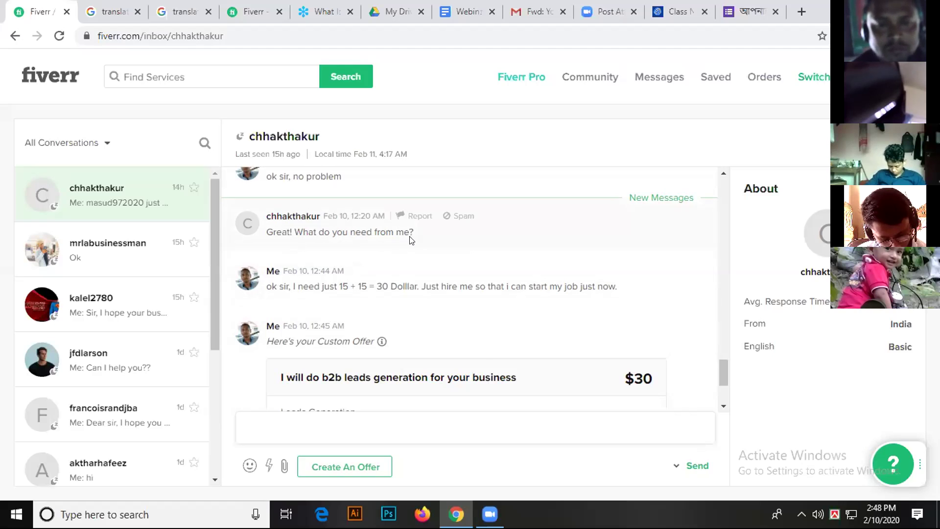
pyautogui.scroll(-3, 488, 334)
pyautogui.click(345, 422)
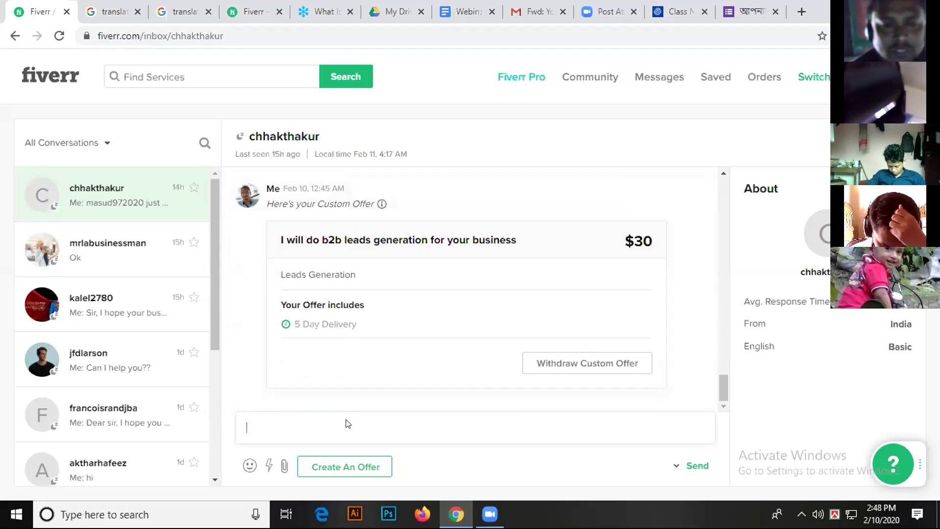
pyautogui.write('pls give me')
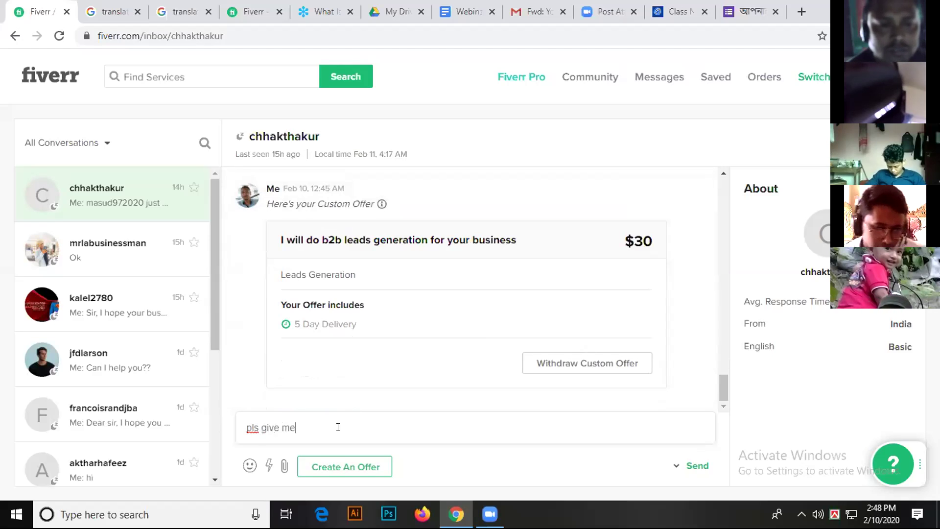
pyautogui.write(' requrement of your ')
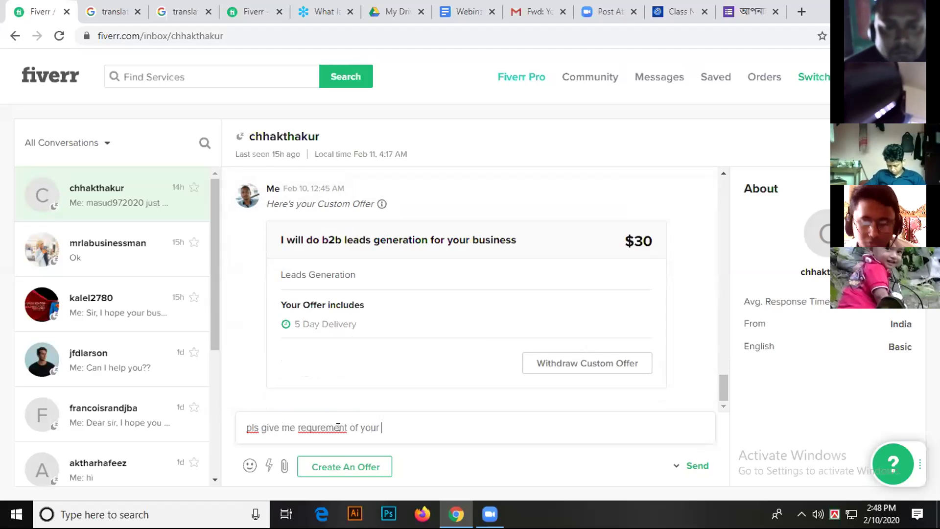
pyautogui.write('bi')
pyautogui.press('BackSpace')
pyautogui.press('BackSpace')
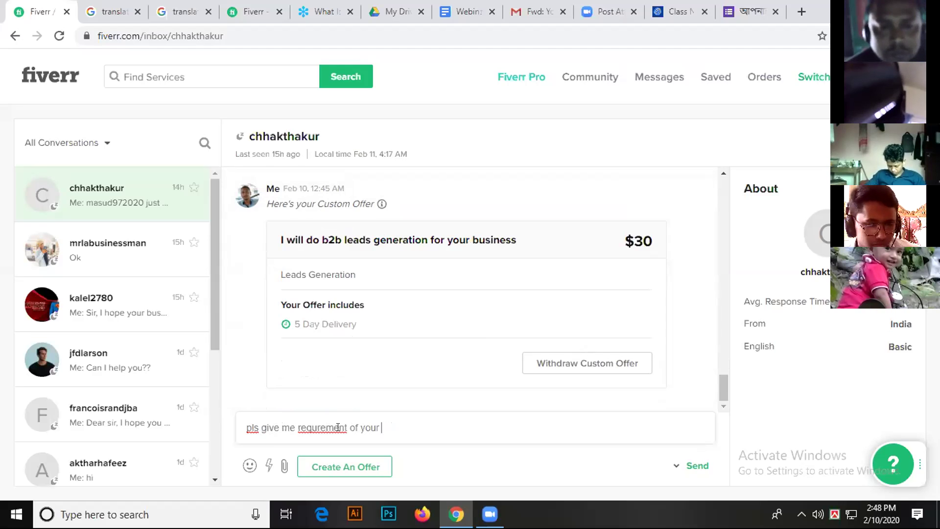
pyautogui.write('att')
pyautogui.write(' realted link')
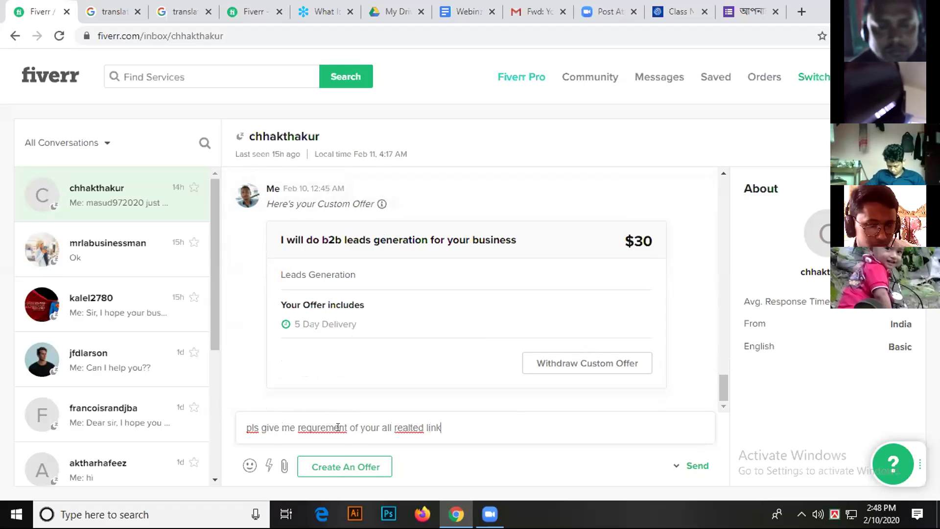
pyautogui.write('s,')
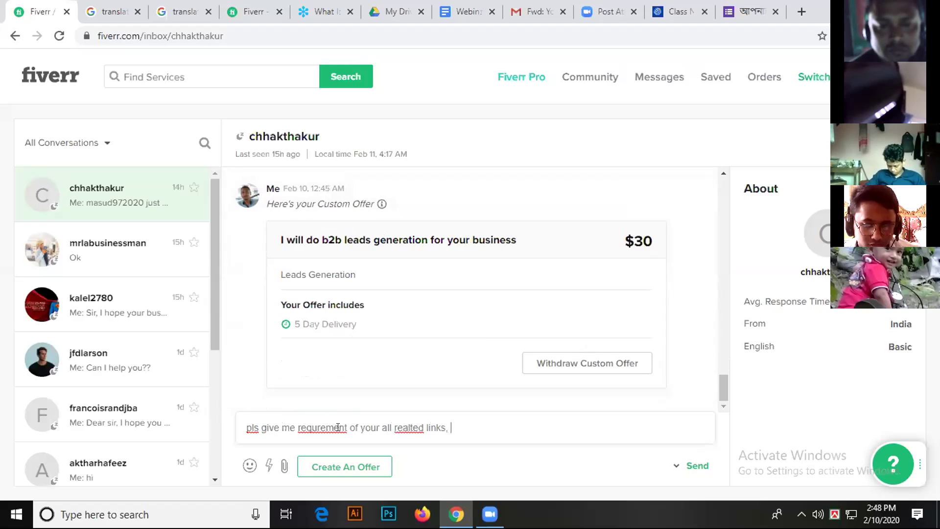
pyautogui.write(' images and description')
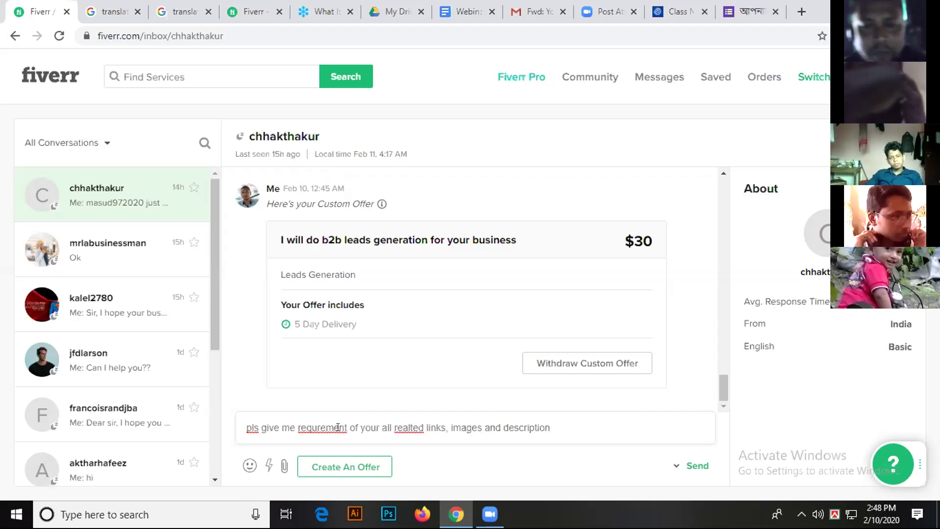
pyautogui.click(698, 465)
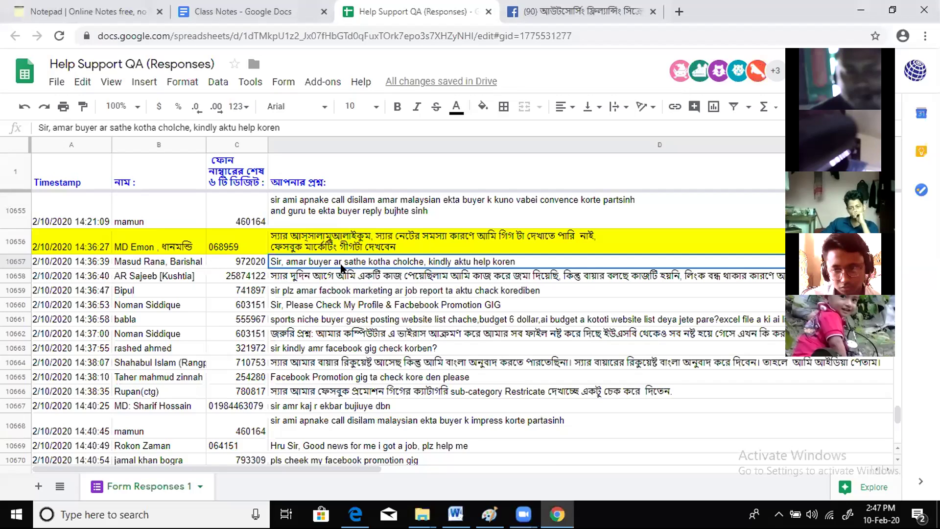
# In the Help Support QA (Responses) Google Sheet, clear the question text in cells D10657 and D10658
pyautogui.press('Delete')
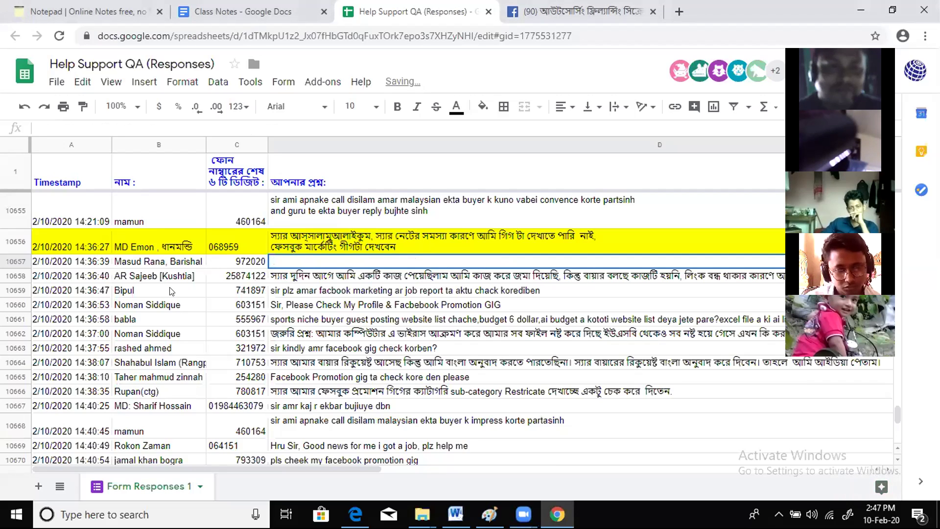
pyautogui.click(305, 277)
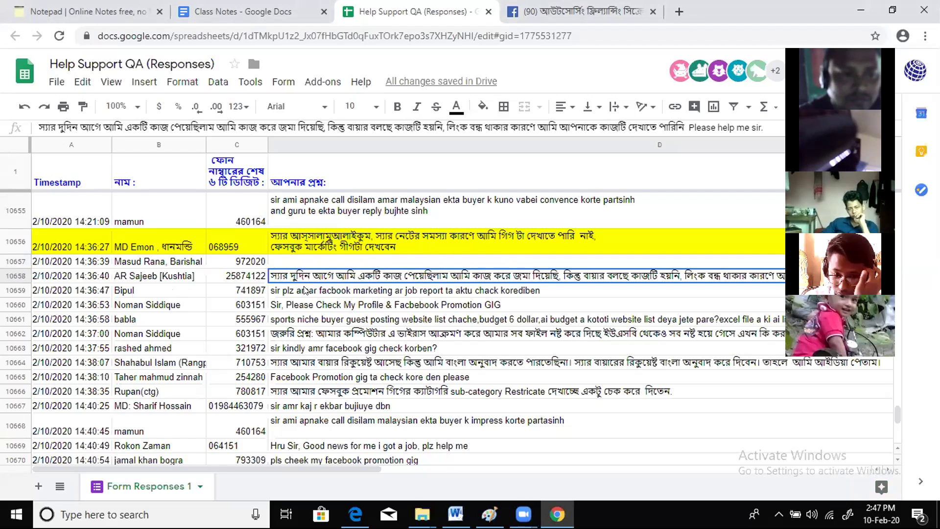
pyautogui.press('Delete')
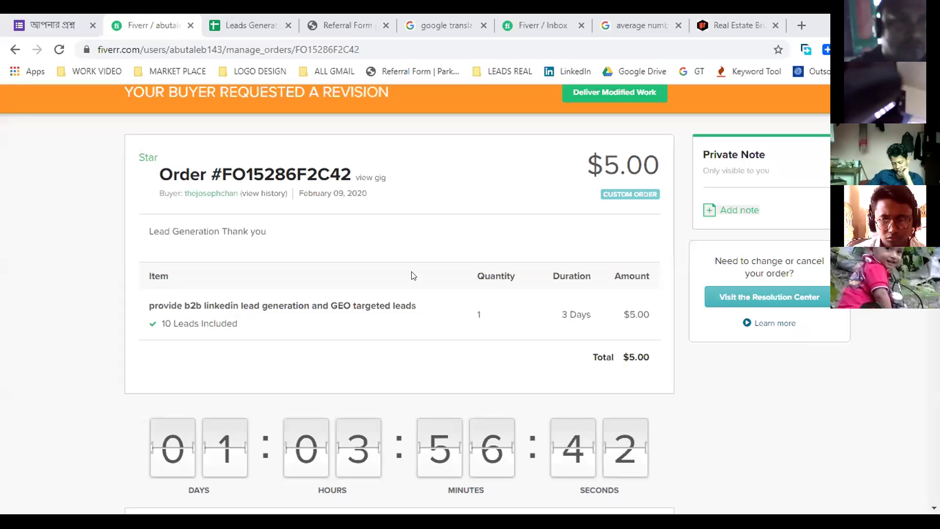
# Examine the owner, agent and license entries in the Leads Generation for Real Estate USA spreadsheet
pyautogui.scroll(1, 388, 296)
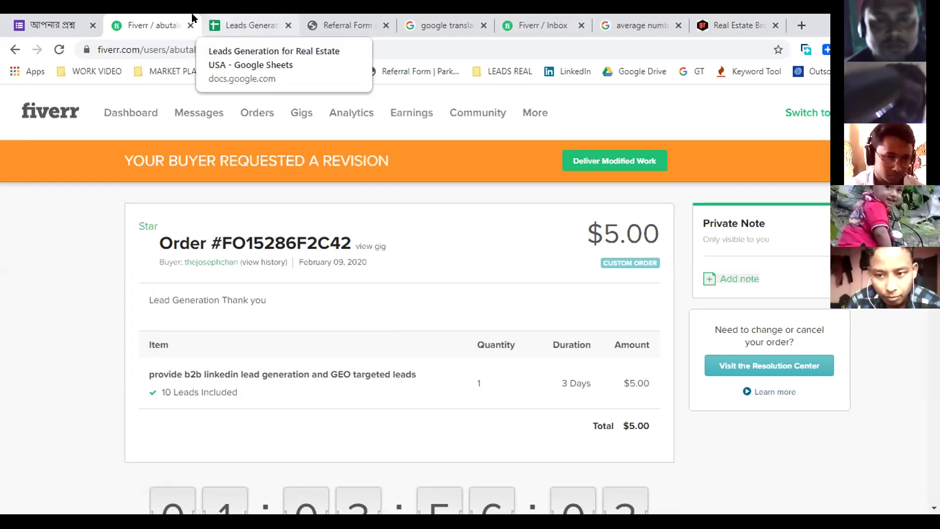
pyautogui.click(236, 25)
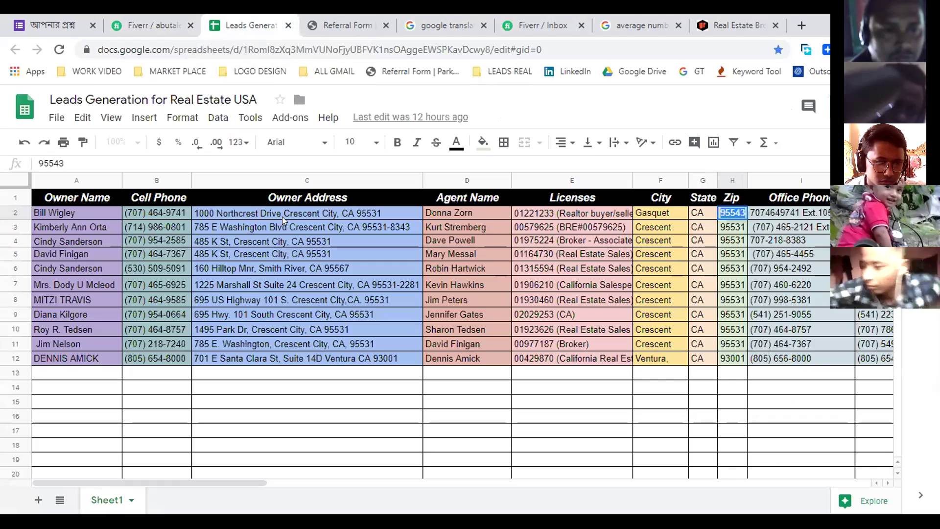
pyautogui.click(466, 215)
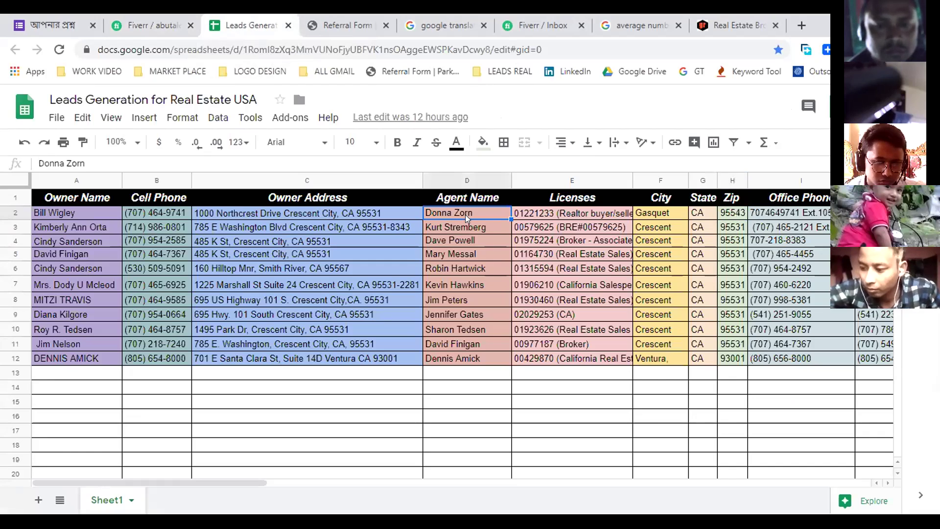
pyautogui.click(459, 229)
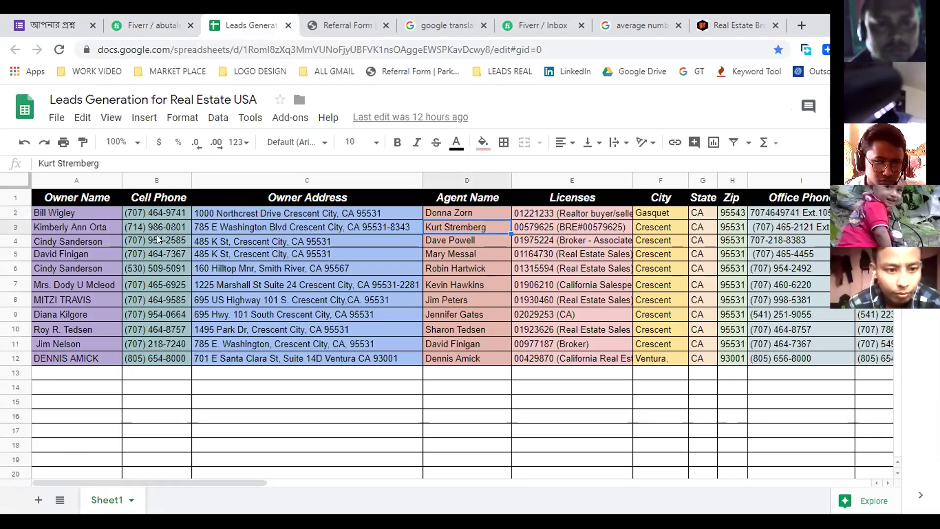
pyautogui.click(70, 215)
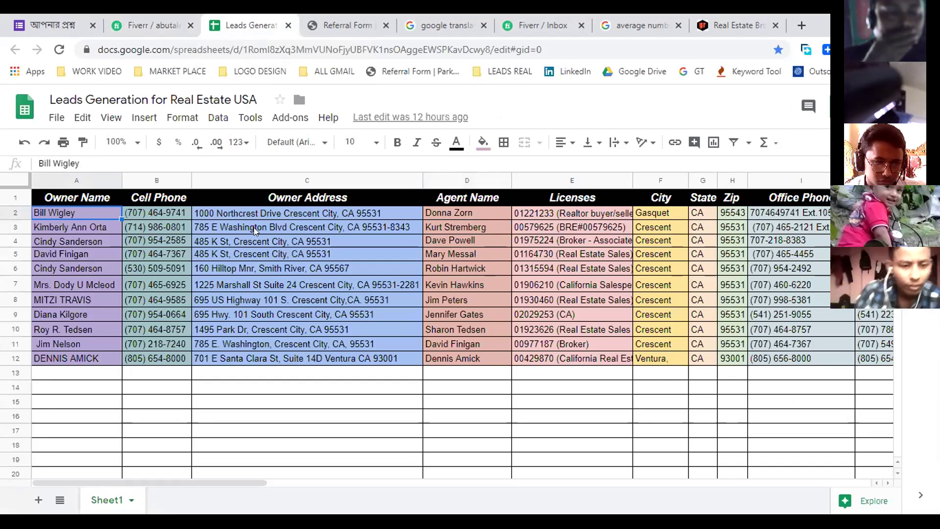
pyautogui.press('Right')
pyautogui.press('Right')
pyautogui.click(562, 213)
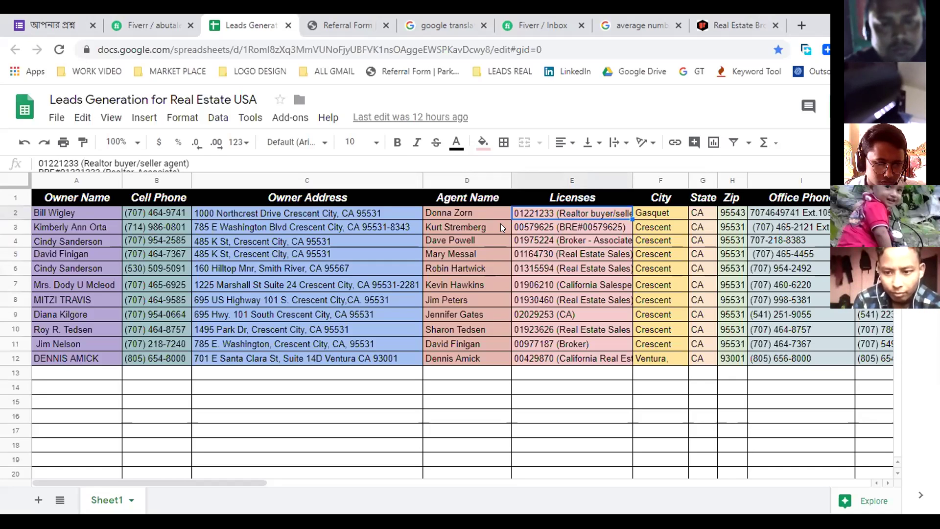
pyautogui.click(455, 245)
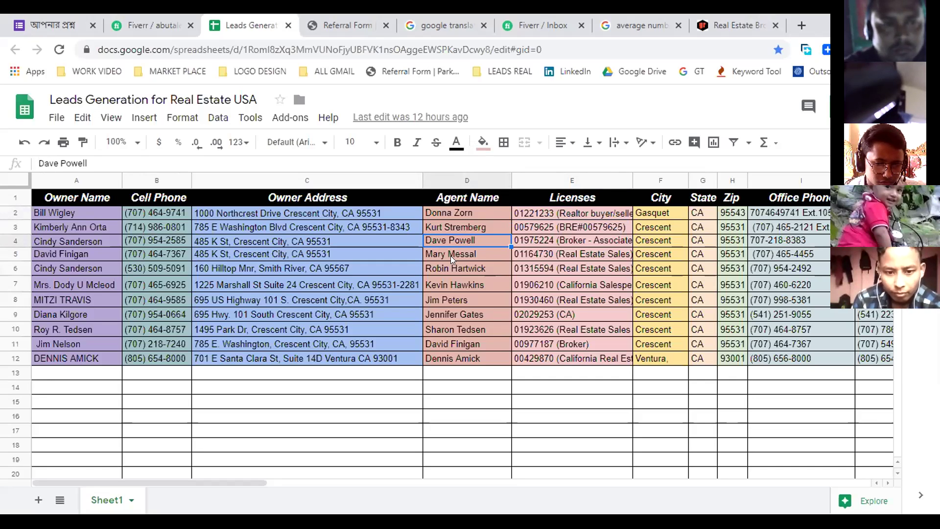
pyautogui.click(448, 255)
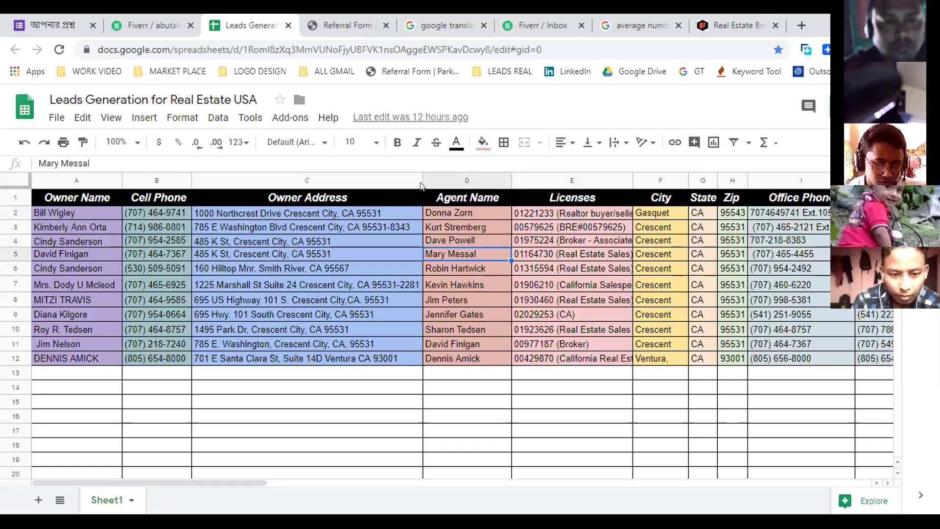
# Examine the ParkandRefer Referral Form, covering its agent, client and referral info fields and the yes/no questions about the client
pyautogui.click(338, 25)
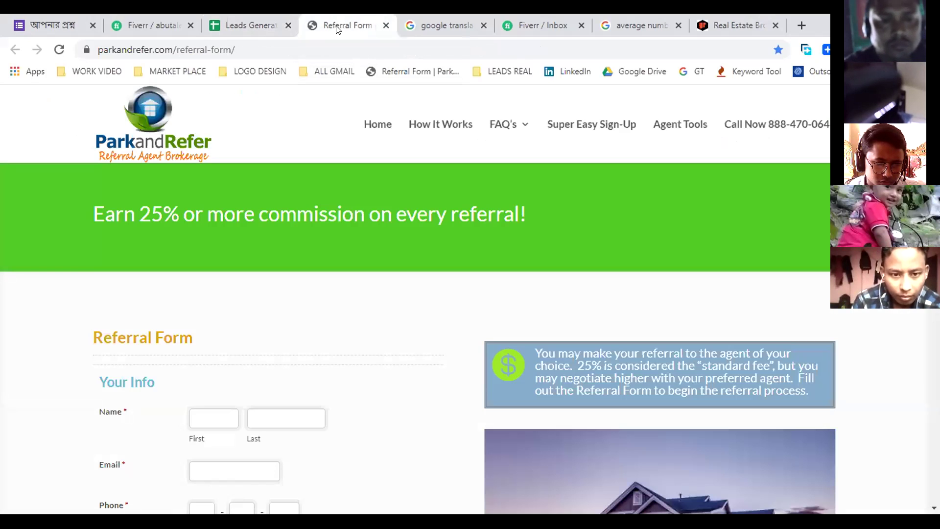
pyautogui.click(251, 43)
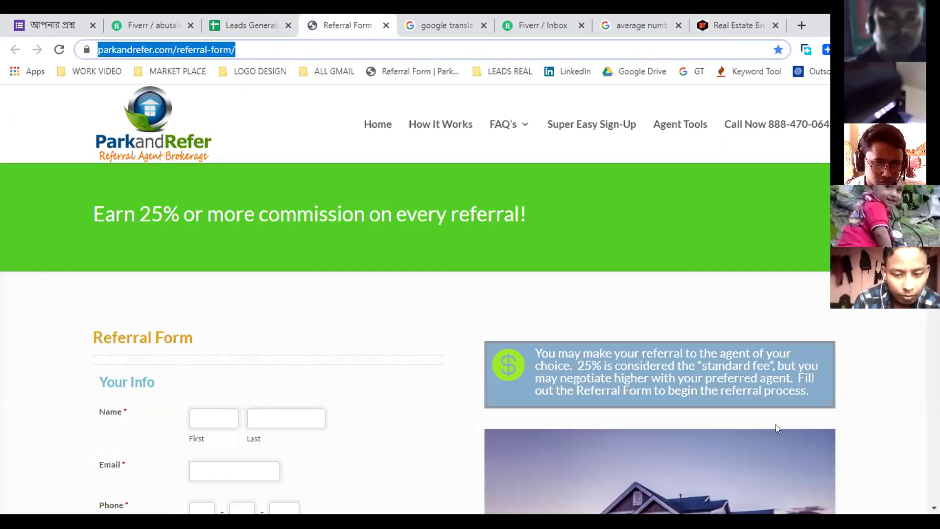
pyautogui.click(739, 468)
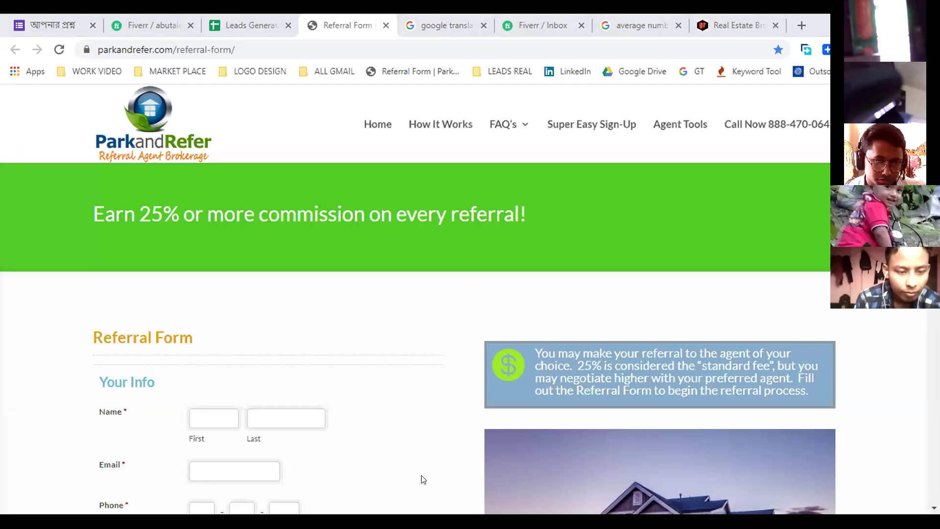
pyautogui.scroll(-3, 471, 273)
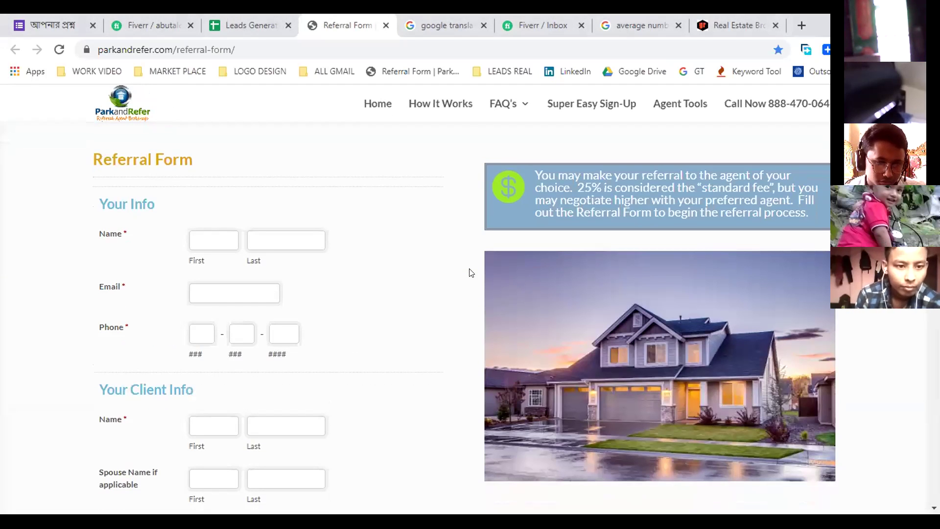
pyautogui.scroll(-5, 471, 272)
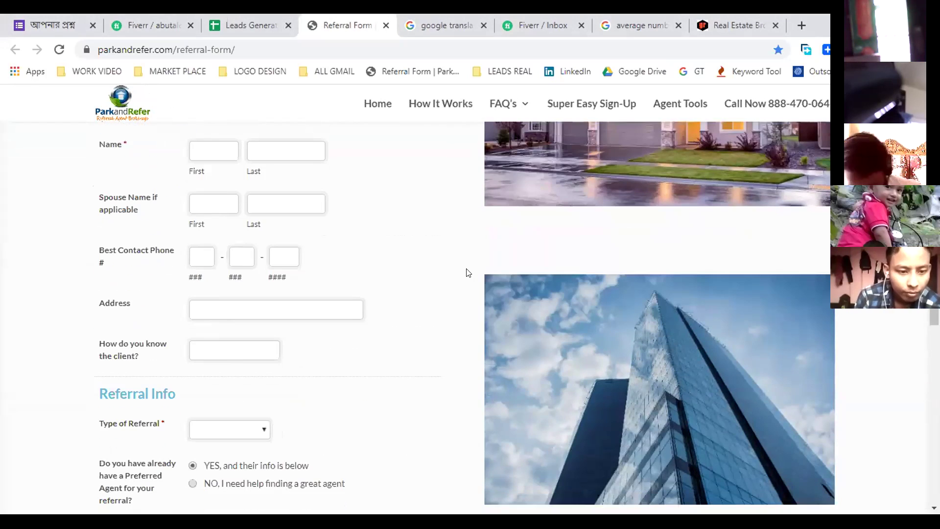
pyautogui.scroll(-4, 289, 273)
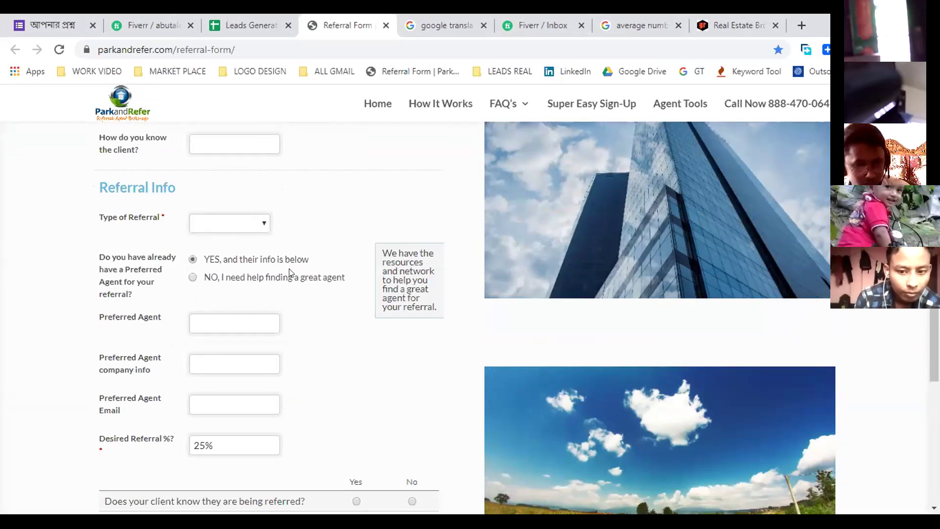
pyautogui.scroll(-4, 289, 273)
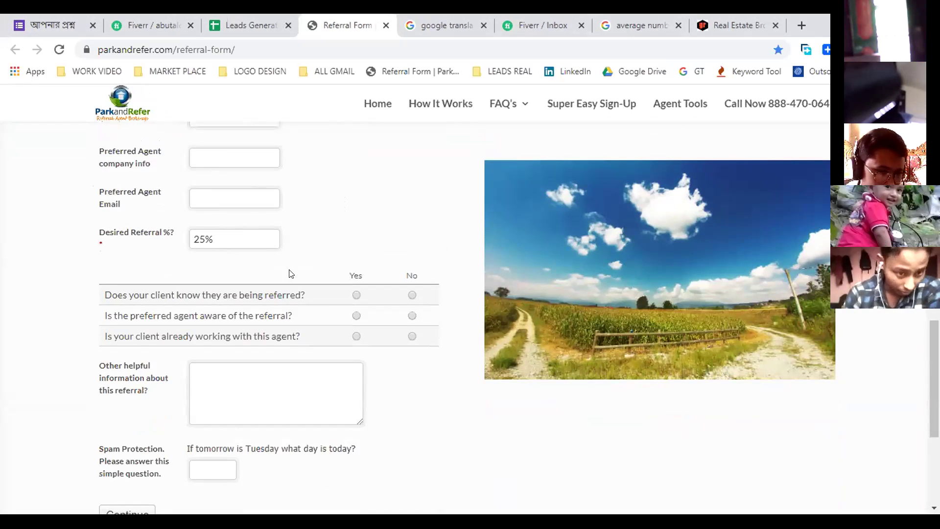
pyautogui.scroll(1, 291, 273)
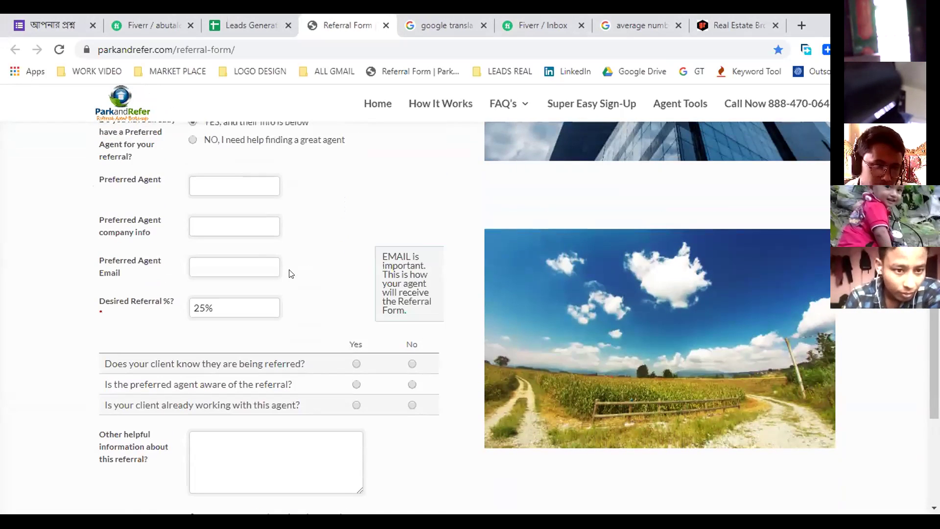
pyautogui.scroll(2, 292, 274)
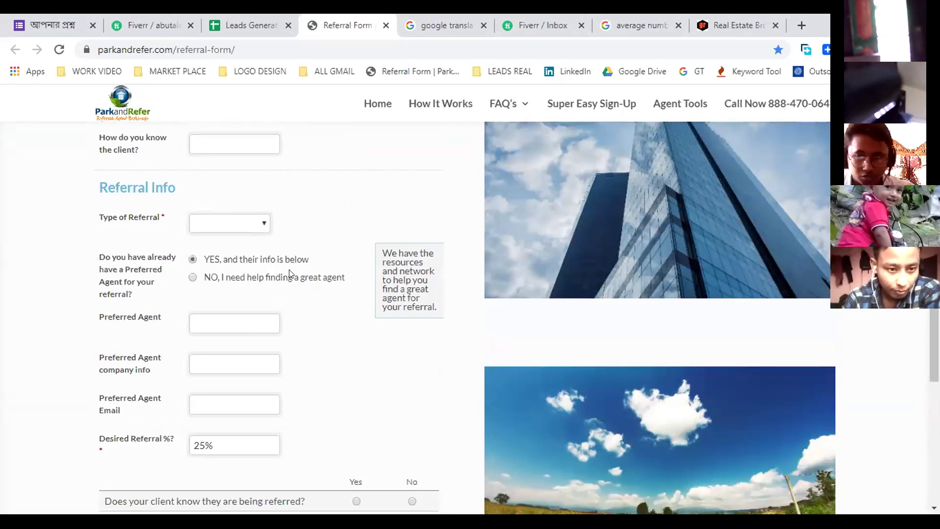
pyautogui.scroll(10, 265, 208)
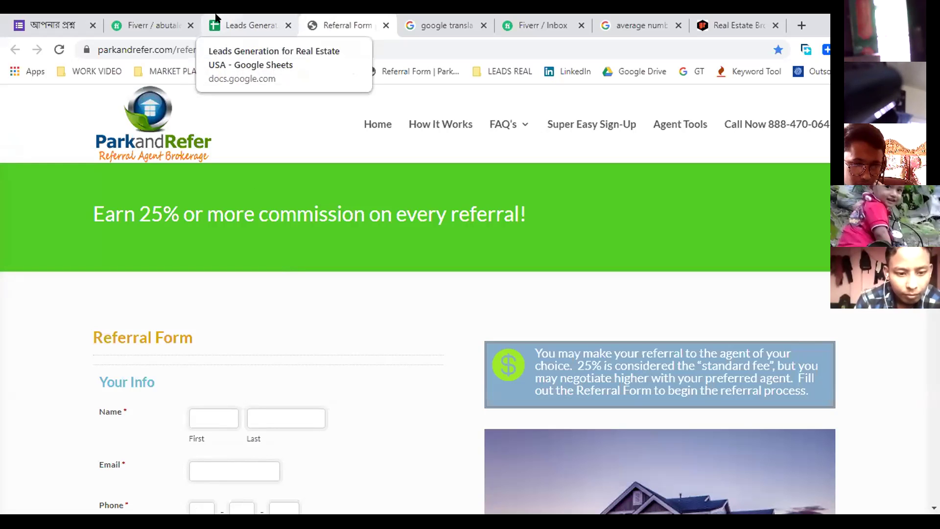
pyautogui.scroll(-5, 359, 122)
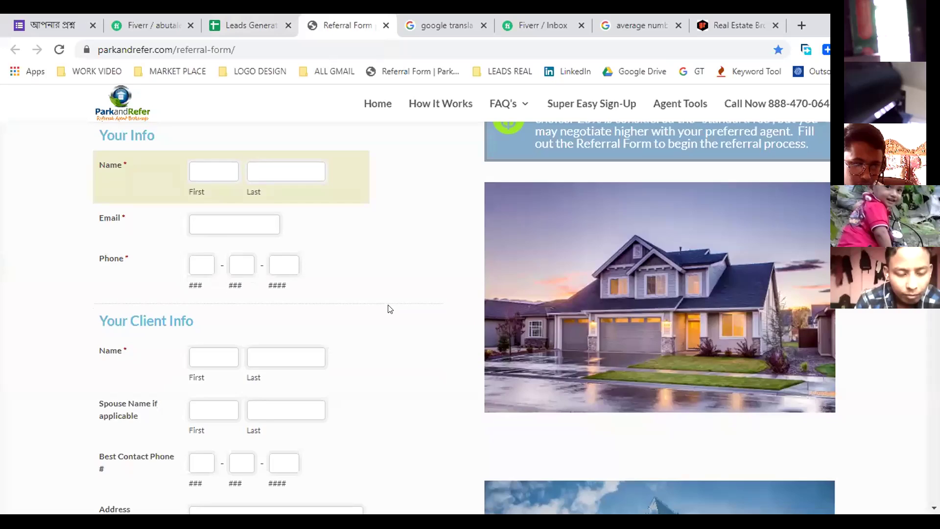
pyautogui.scroll(-15, 372, 306)
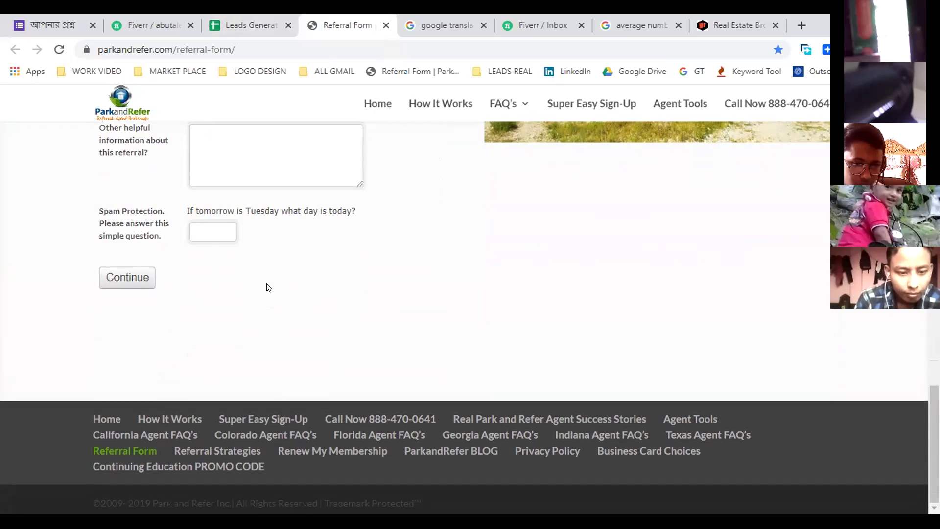
pyautogui.scroll(3, 269, 287)
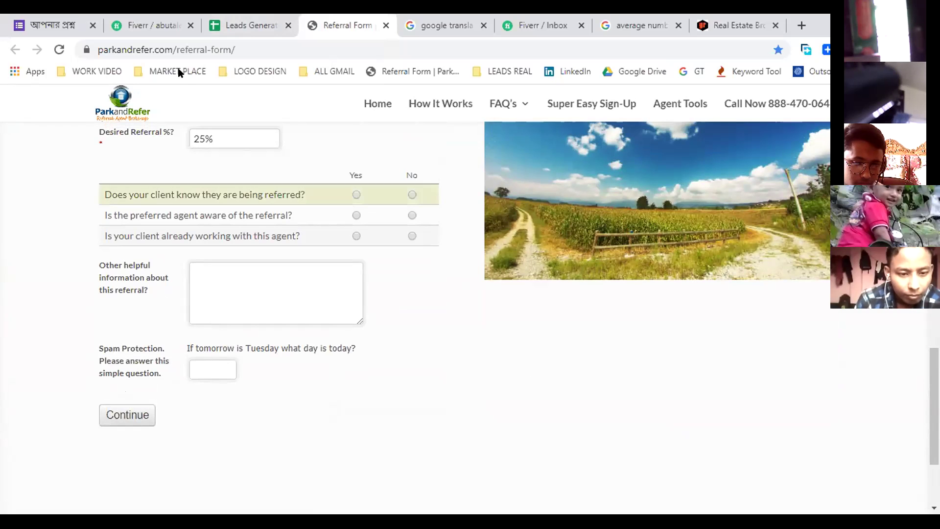
# Switch back to the Fiverr order page and open the inbox conversation with the buyer of the $5 lead generation order
pyautogui.click(243, 22)
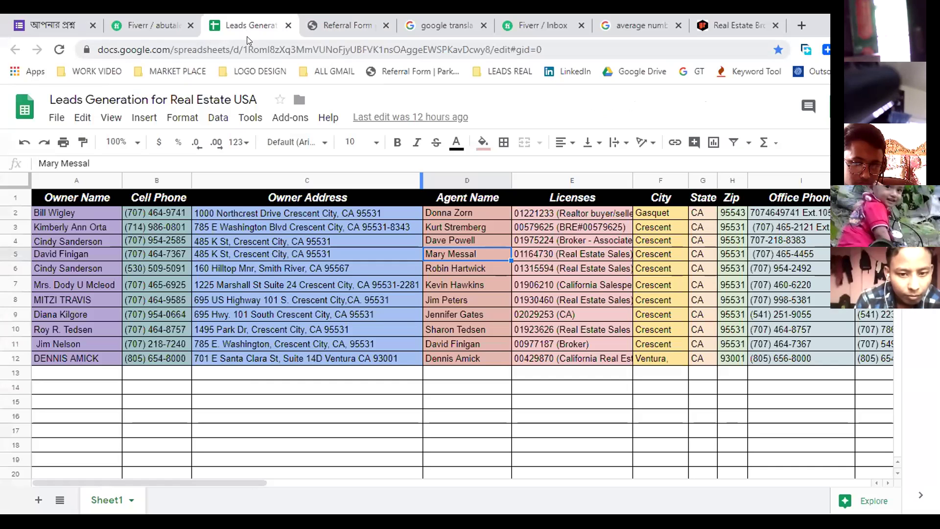
pyautogui.click(150, 24)
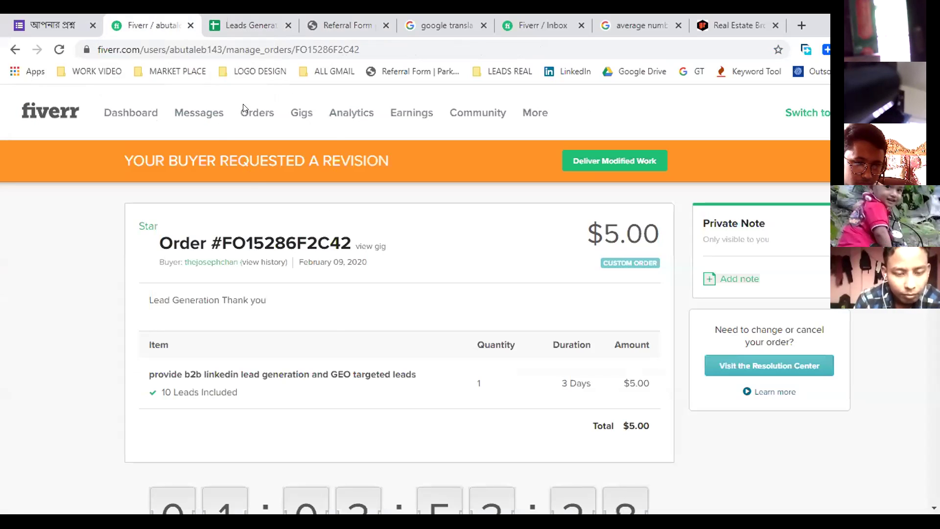
pyautogui.moveTo(201, 111)
pyautogui.click(265, 152)
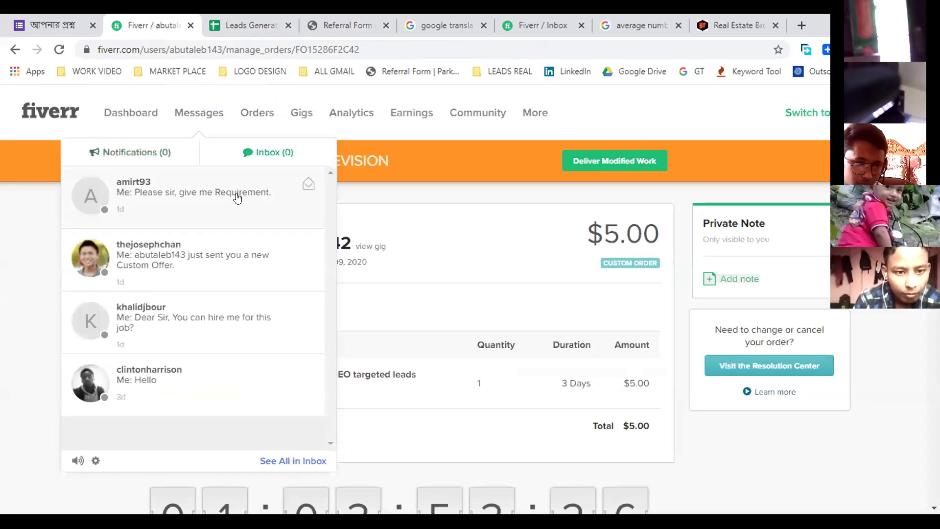
pyautogui.click(230, 253)
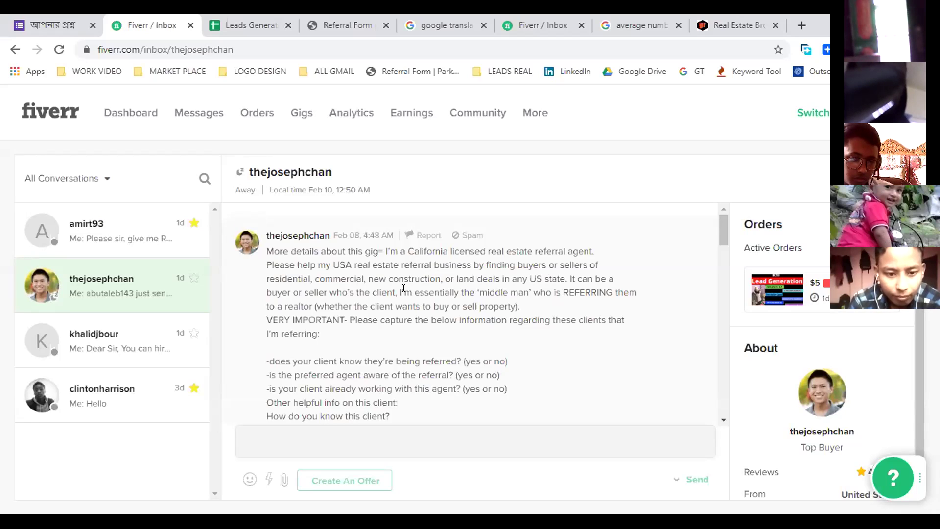
# Read through the buyer's conversation, examining the referral lead requirements, the price negotiation and the custom offer details
pyautogui.scroll(-3, 327, 373)
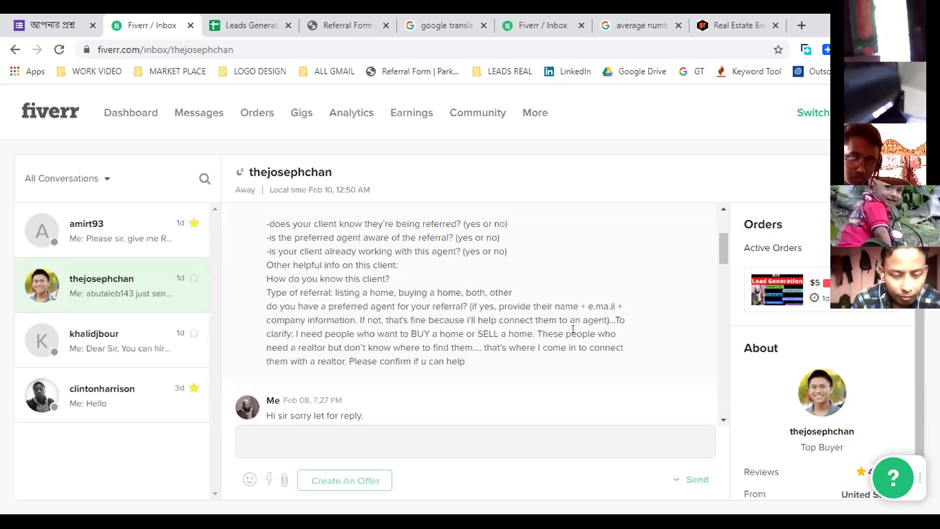
pyautogui.moveTo(307, 334); pyautogui.dragTo(378, 347)
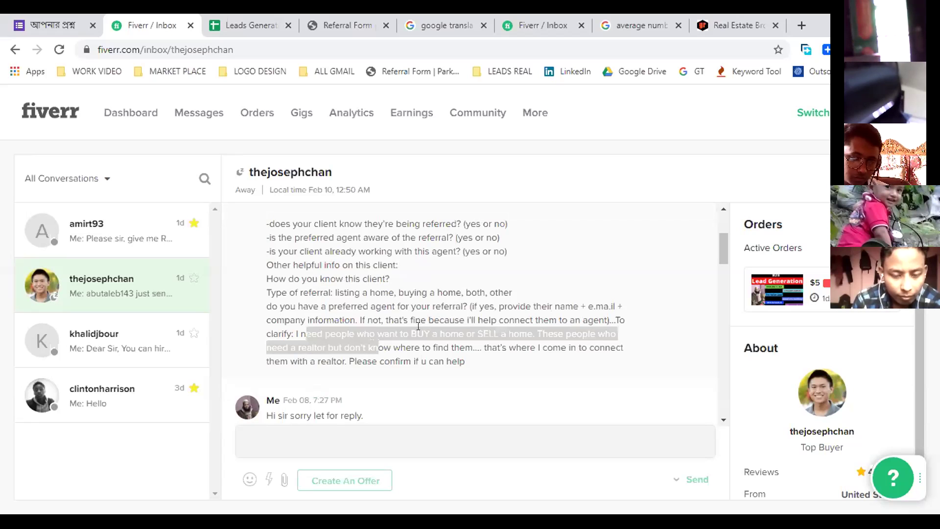
pyautogui.scroll(-3, 423, 330)
pyautogui.scroll(-3, 423, 330)
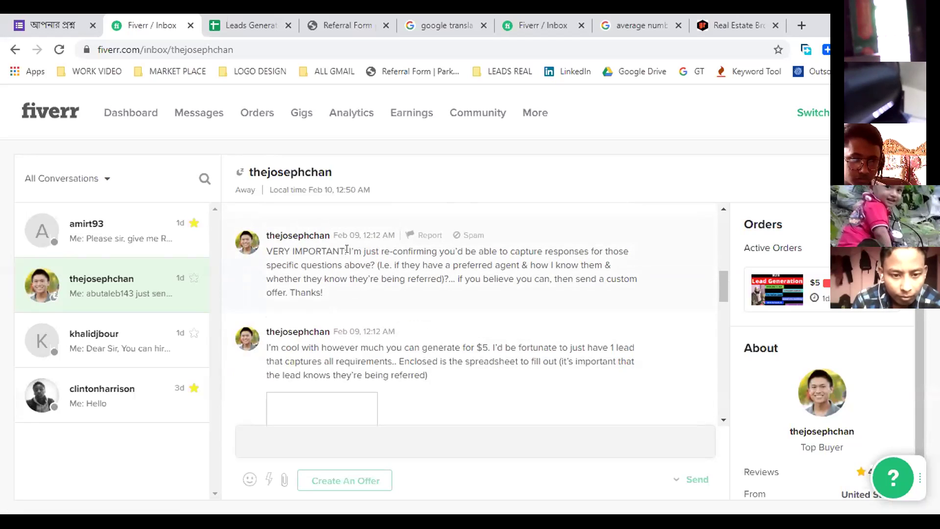
pyautogui.scroll(-10, 379, 272)
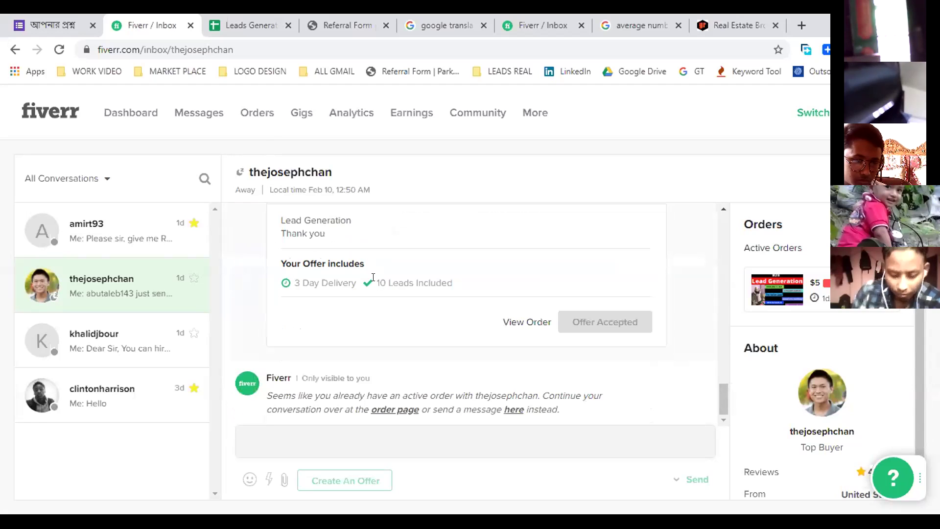
pyautogui.scroll(6, 374, 278)
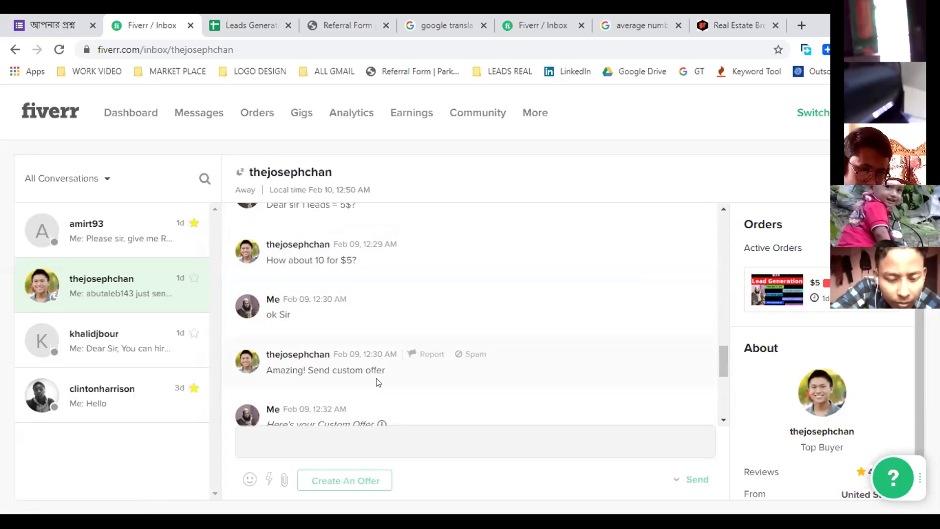
pyautogui.scroll(-3, 377, 380)
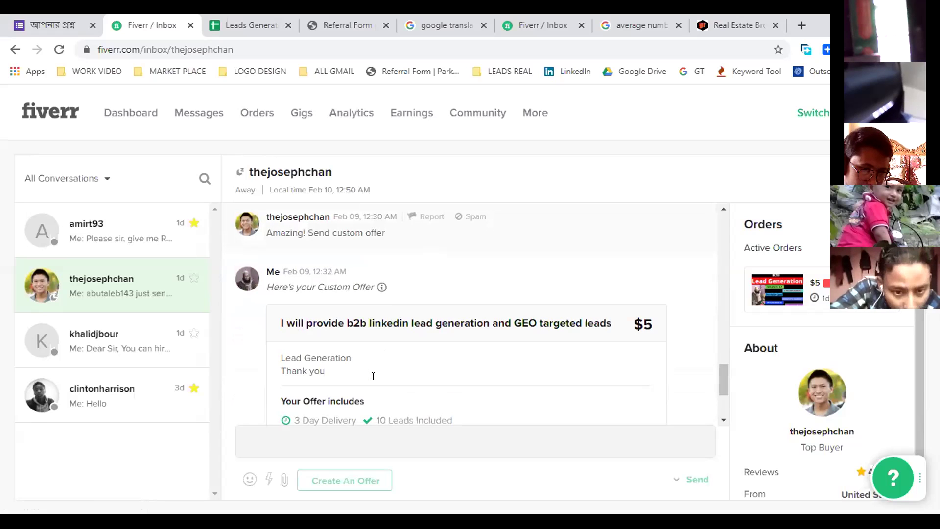
pyautogui.scroll(-3, 377, 363)
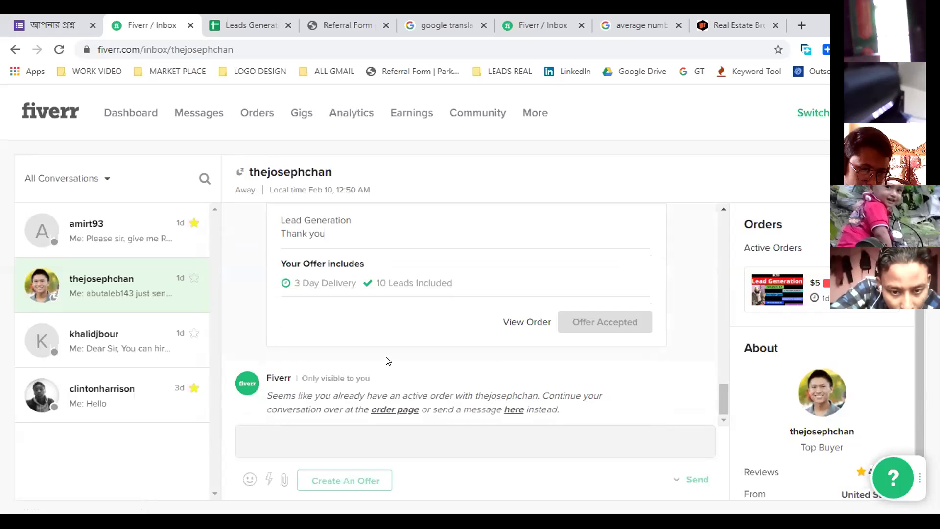
# Open the in-revision order "provide b2b linkedin lead generation and GEO targeted leads" and examine the buyer's revision messages and attachment
pyautogui.click(254, 111)
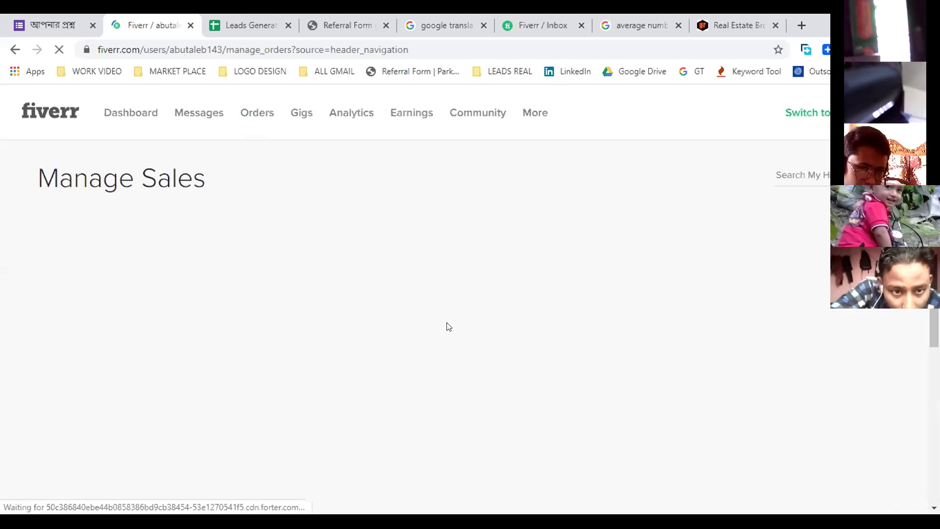
pyautogui.click(468, 348)
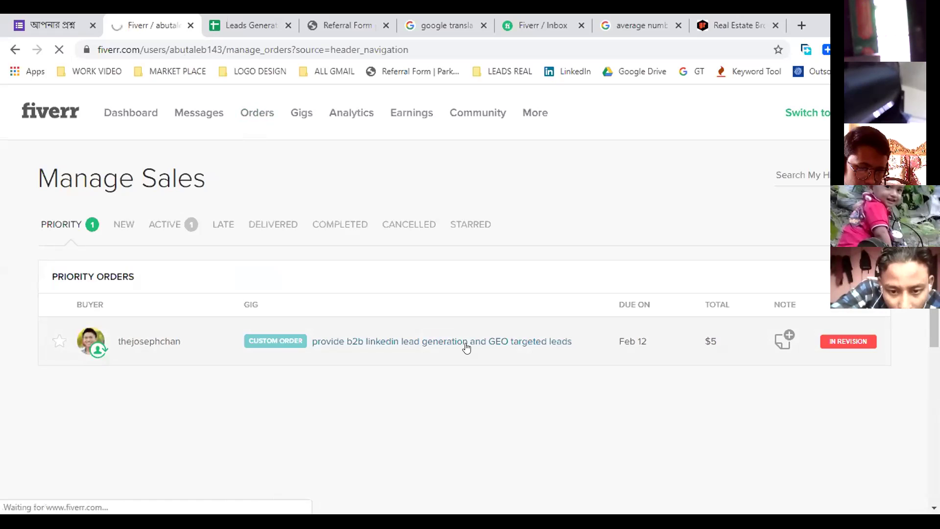
pyautogui.scroll(-5, 387, 363)
pyautogui.scroll(-20, 390, 363)
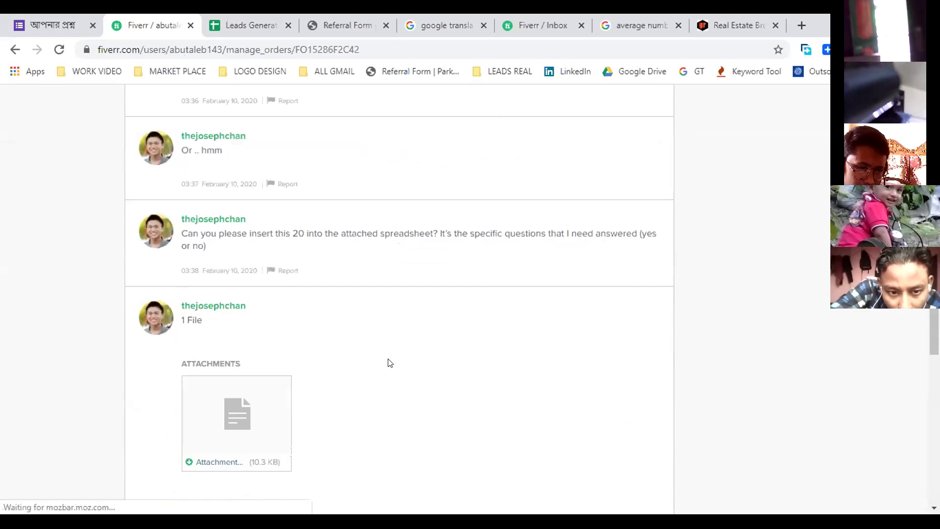
# Read the remaining revision messages of the order down to the latest exchange, covering the missing specific responses, attachments and revision request
pyautogui.scroll(-15, 389, 363)
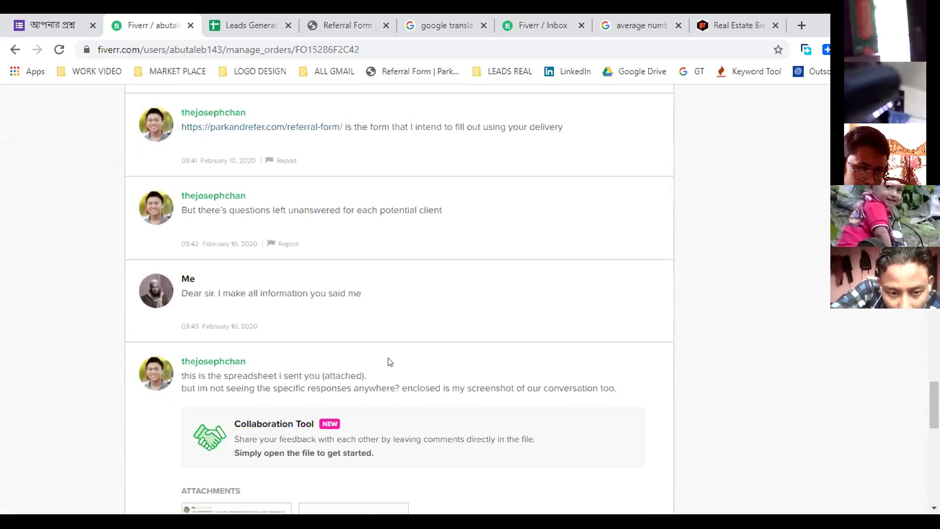
pyautogui.scroll(-15, 390, 363)
pyautogui.scroll(5, 390, 362)
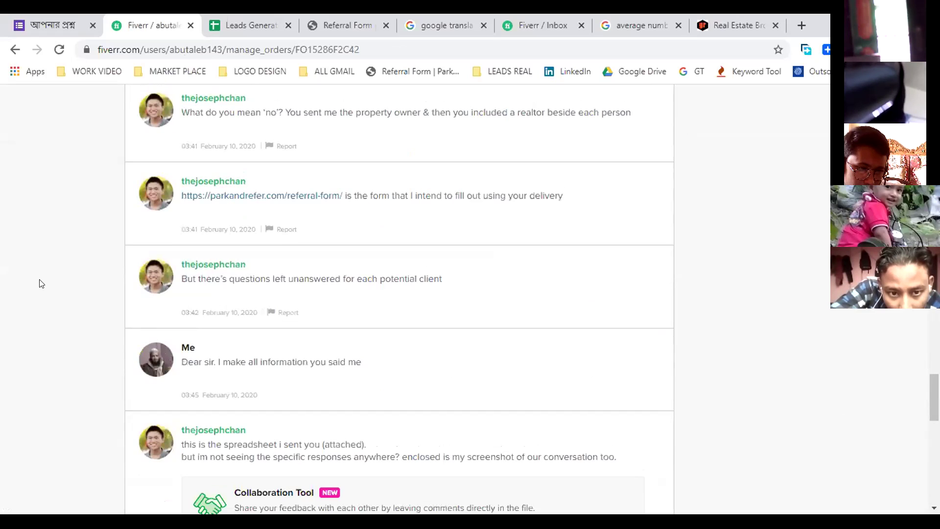
pyautogui.scroll(-4, 353, 329)
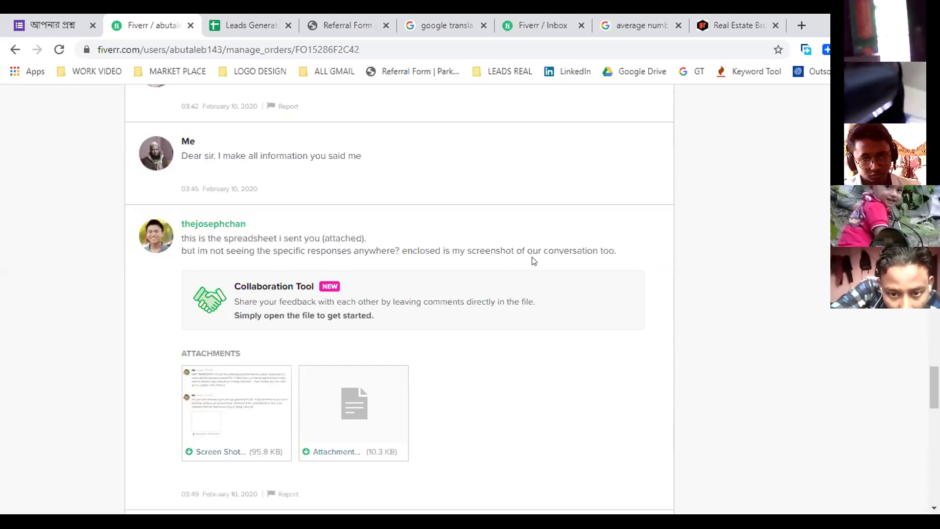
pyautogui.scroll(-3, 536, 262)
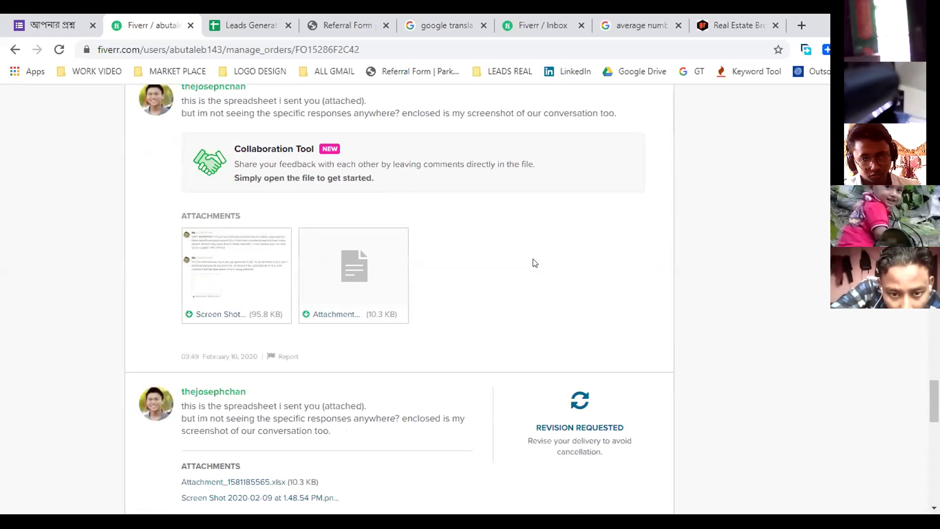
pyautogui.scroll(-3, 535, 262)
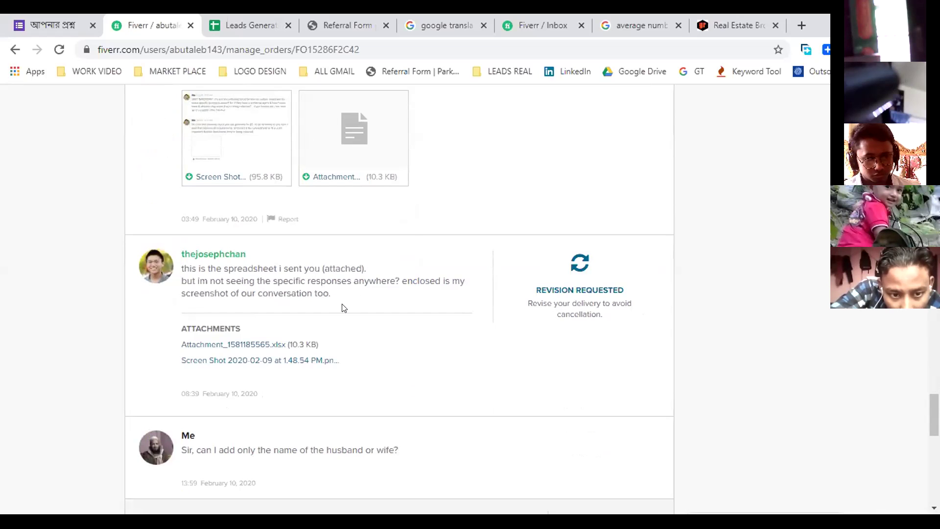
pyautogui.scroll(-3, 338, 308)
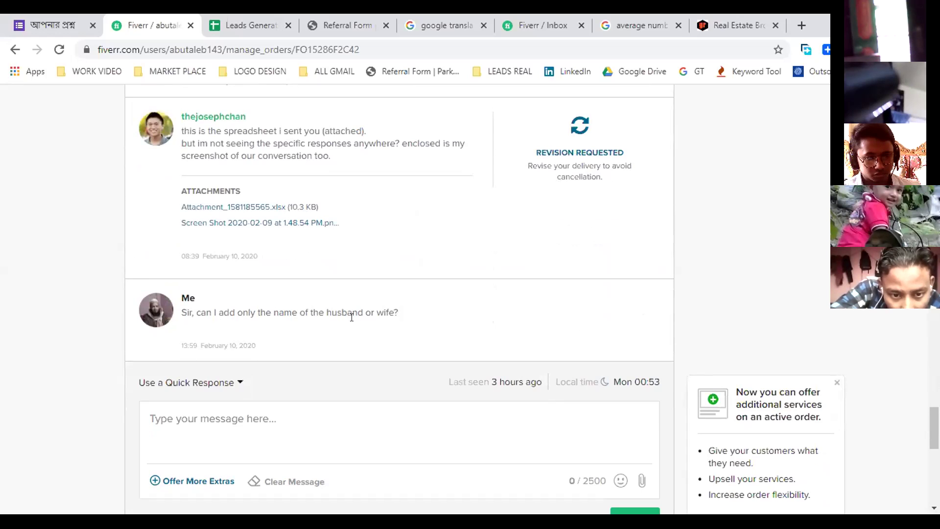
pyautogui.scroll(2, 324, 273)
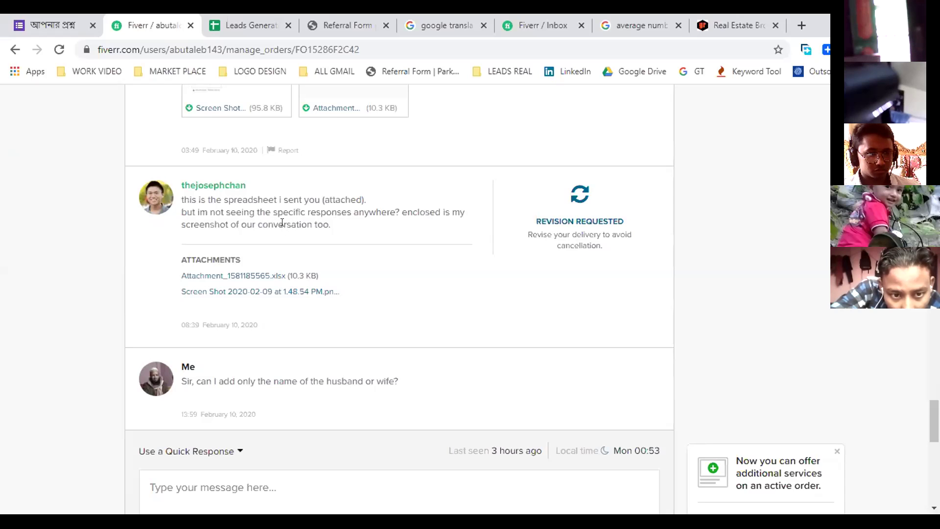
pyautogui.moveTo(307, 224); pyautogui.dragTo(267, 222)
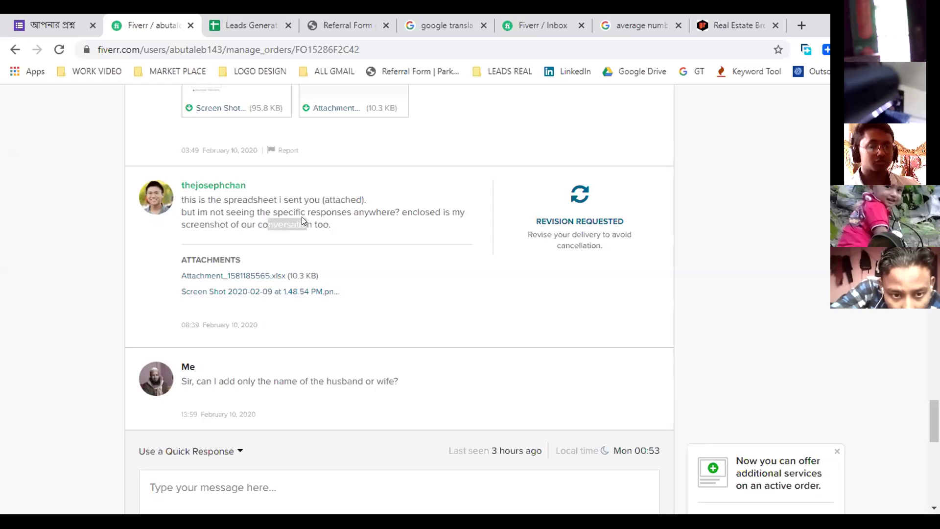
# Open the order's lead spreadsheet attachment in Excel and compare it with the columns of the "Leads Generation for Real Estate USA" Google sheet
pyautogui.click(281, 276)
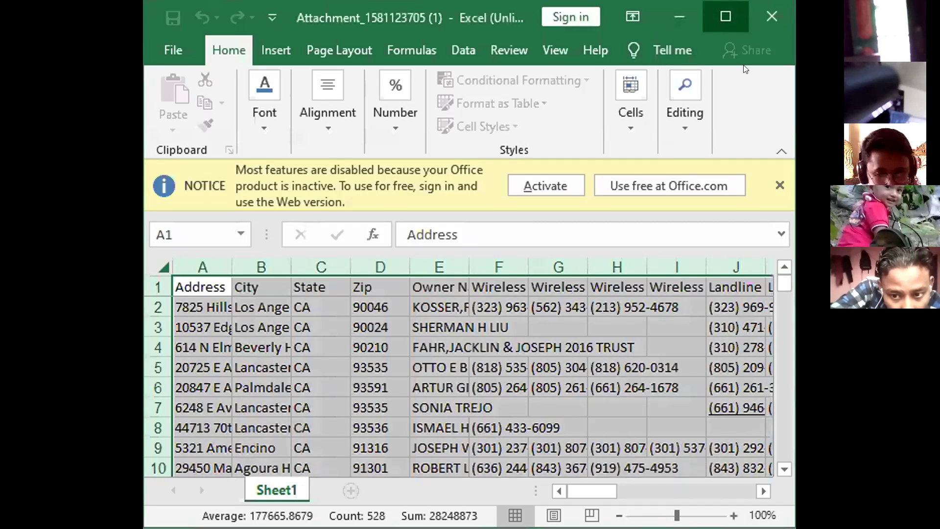
pyautogui.click(726, 16)
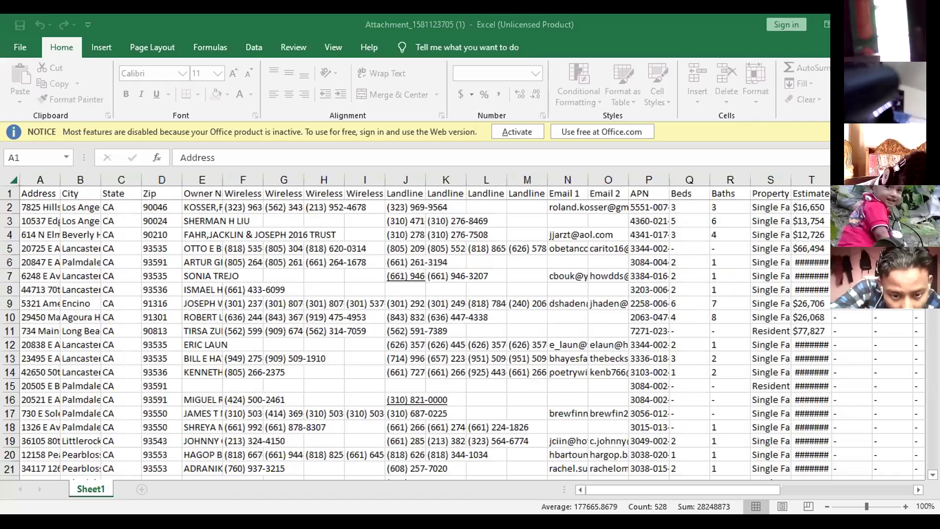
pyautogui.hotkey('alt', 'Tab')
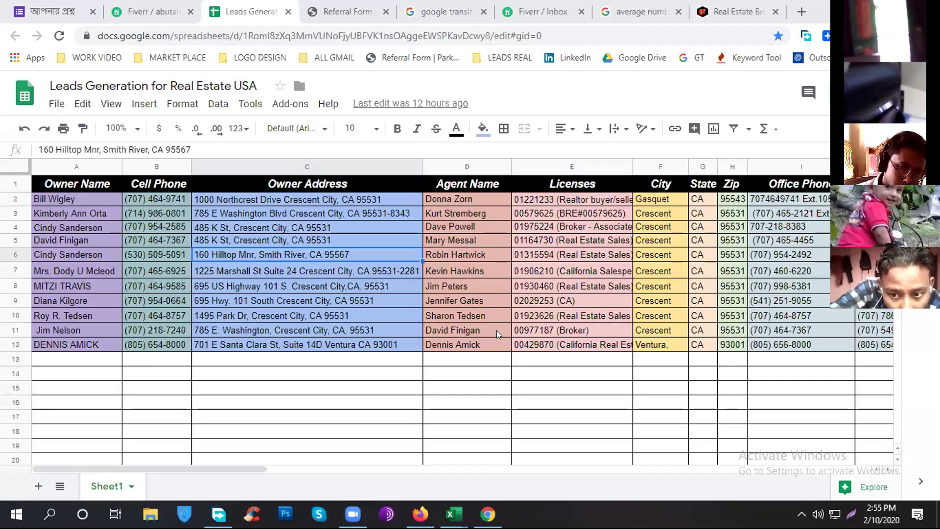
pyautogui.moveTo(207, 468); pyautogui.dragTo(584, 468)
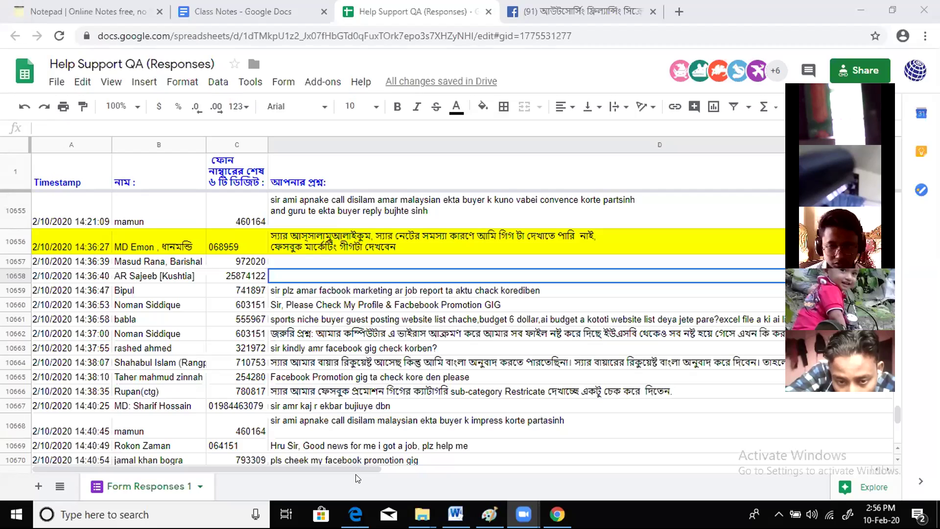
# Clear the question about checking the Facebook marketing job report in row 10659 of the Help Support QA responses sheet
pyautogui.click(349, 290)
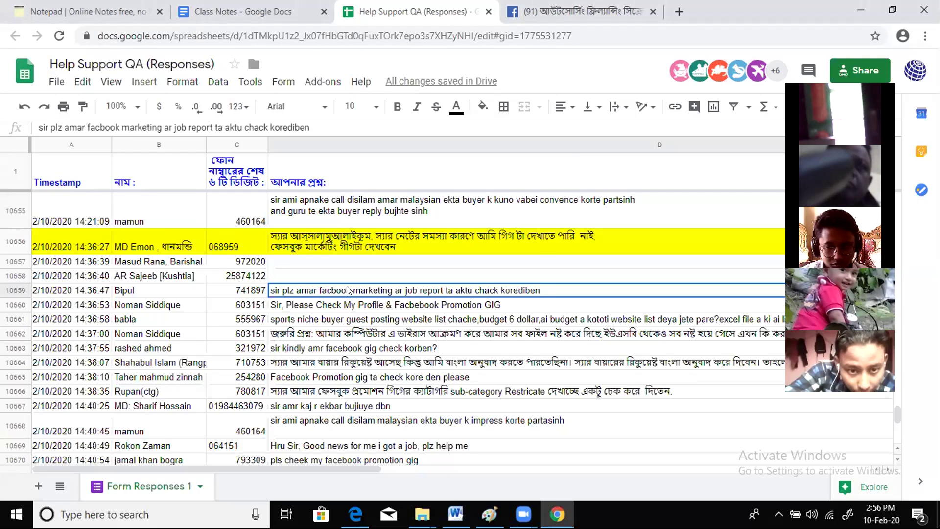
pyautogui.press('Delete')
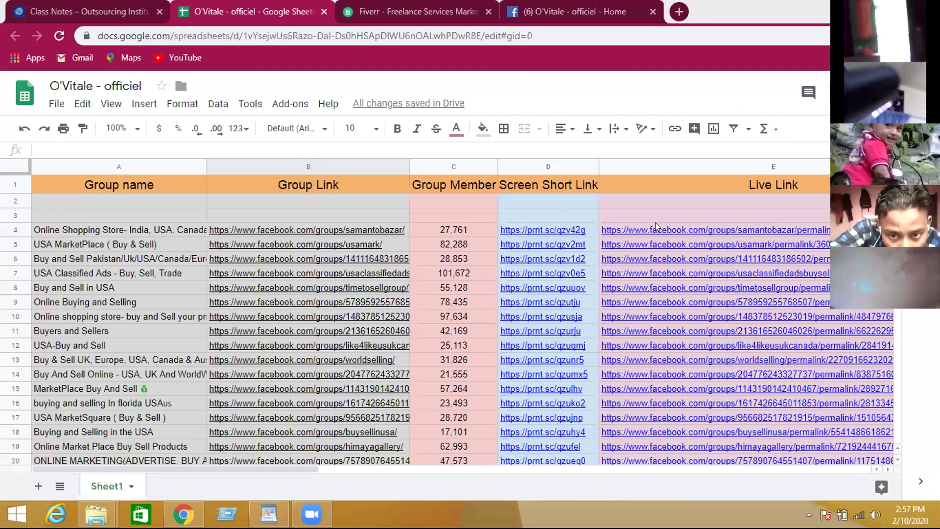
# Examine the "O'Vitale - officiel" job report sheet, covering its Facebook group names, links, member counts, screenshot links and live links through the last filled row
pyautogui.moveTo(512, 311)
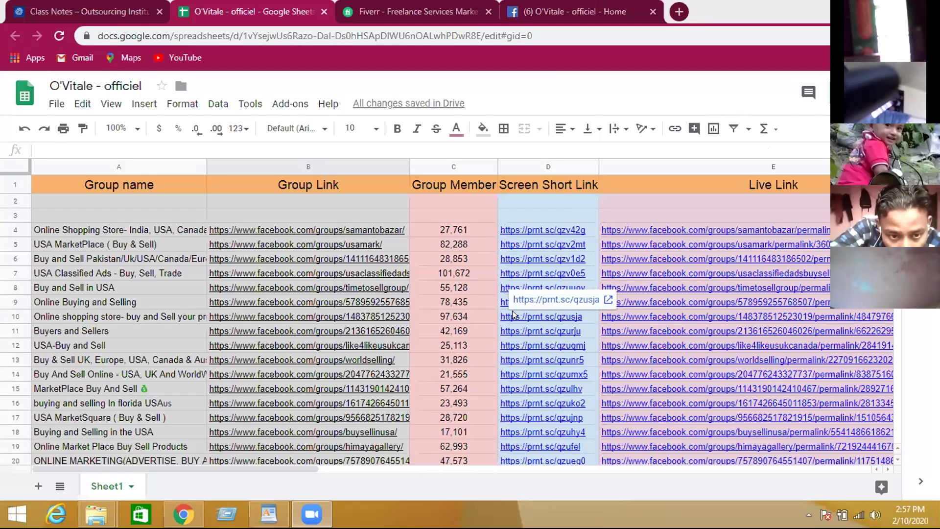
pyautogui.click(147, 258)
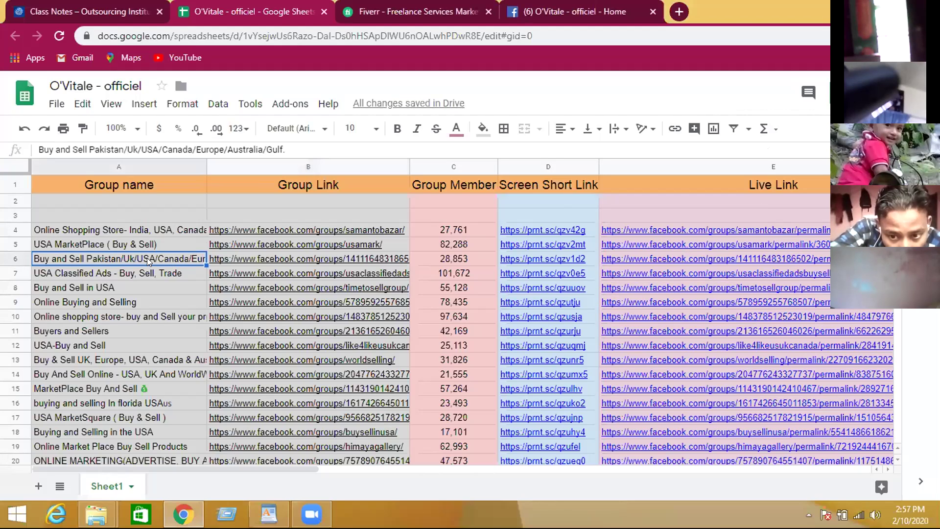
pyautogui.click(147, 291)
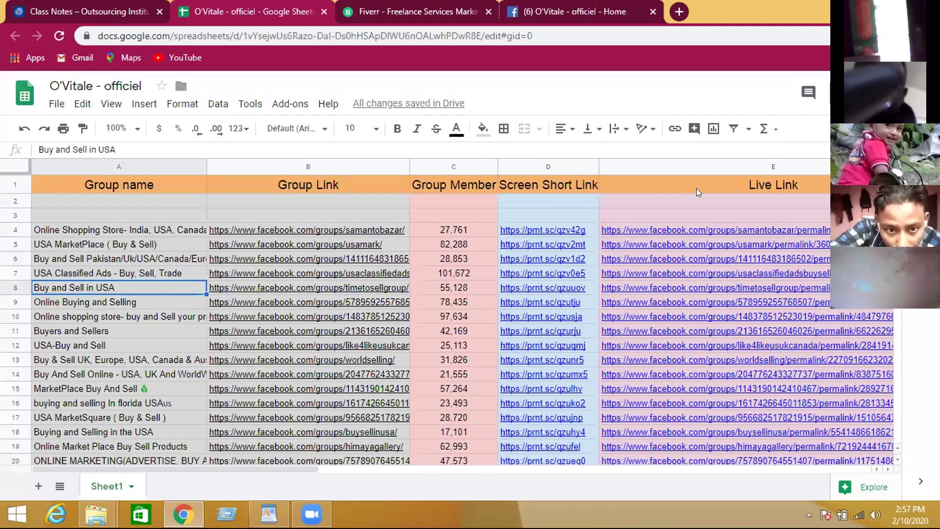
pyautogui.scroll(-4, 464, 336)
pyautogui.scroll(-2, 455, 345)
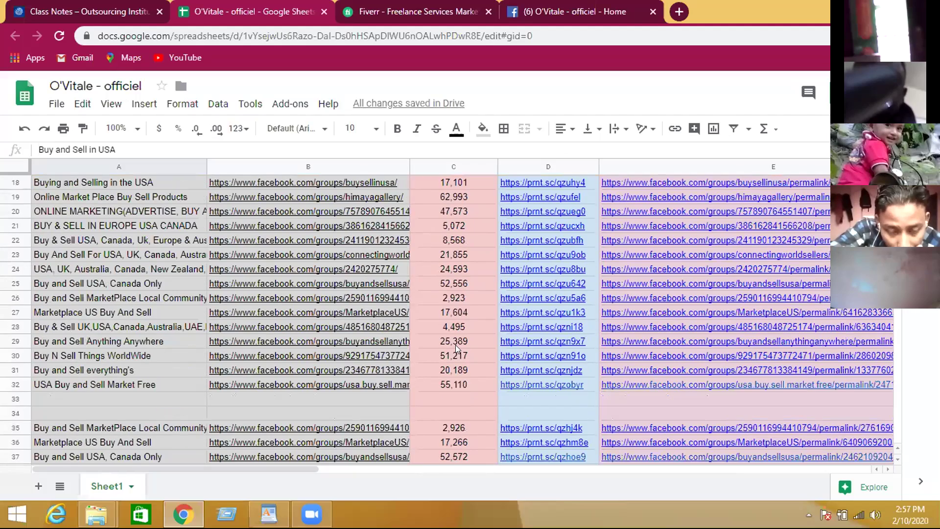
pyautogui.click(455, 345)
pyautogui.scroll(-2, 455, 345)
pyautogui.scroll(-1, 455, 347)
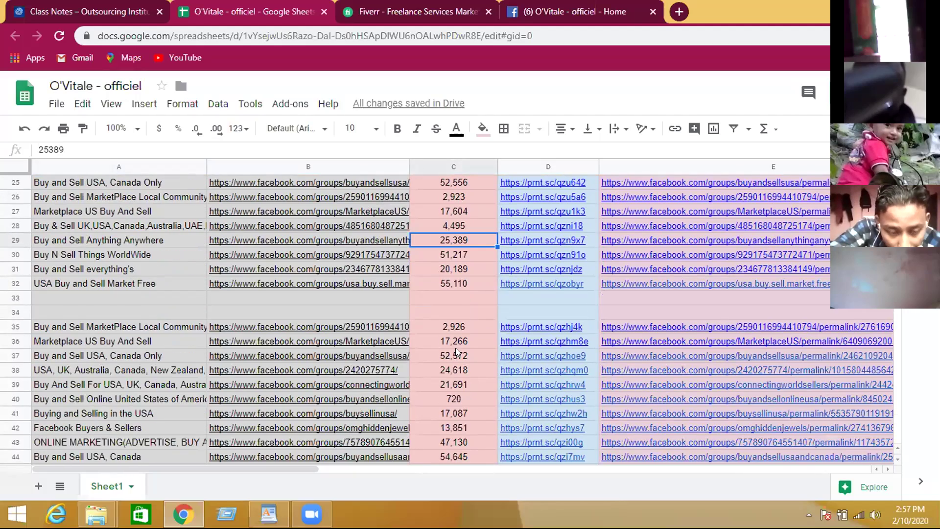
pyautogui.scroll(-9, 456, 348)
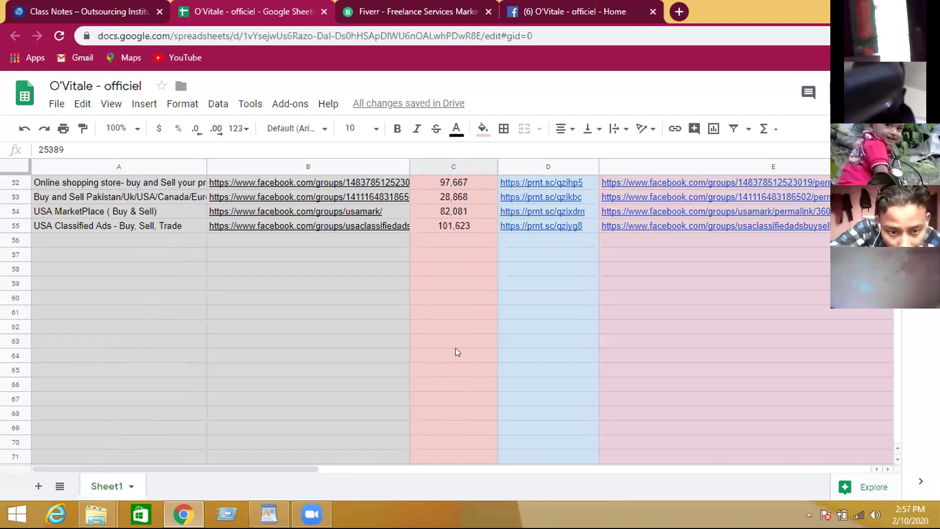
pyautogui.scroll(-3, 456, 352)
pyautogui.scroll(-6, 454, 351)
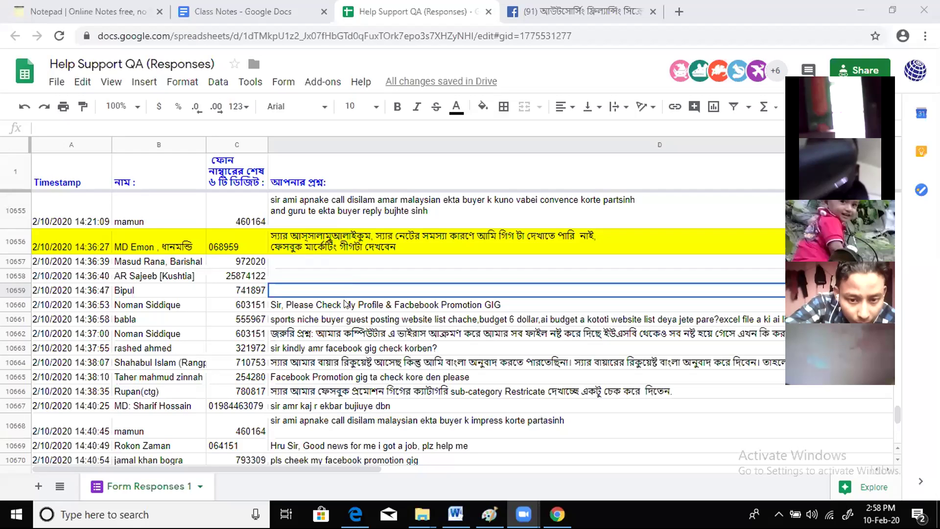
# Read the questions in rows 10660 and 10661 about the Facebook promotion gig check and the sports niche guest posting website list
pyautogui.click(343, 304)
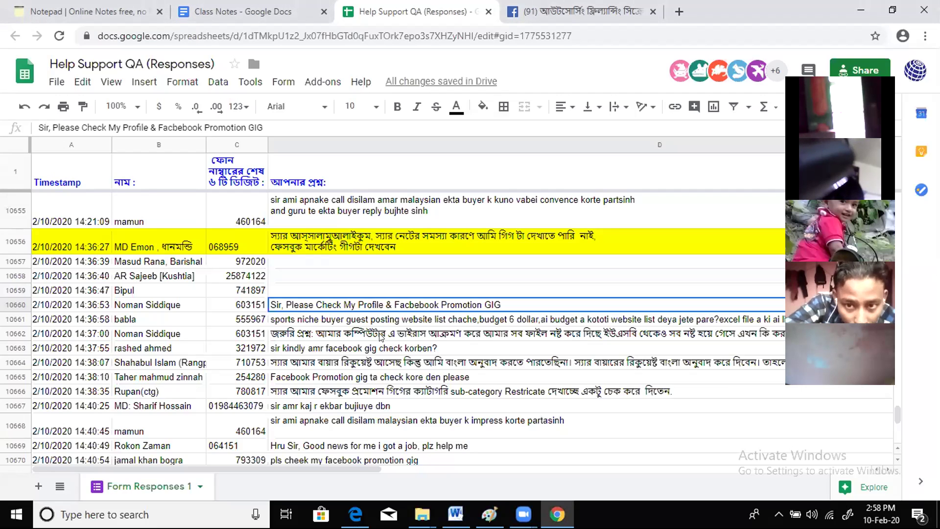
pyautogui.scroll(-1, 382, 325)
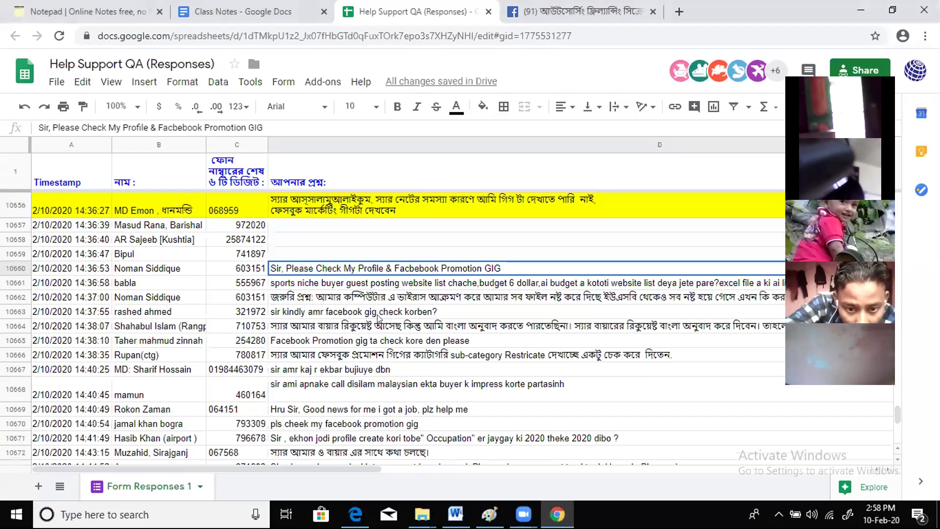
pyautogui.click(382, 284)
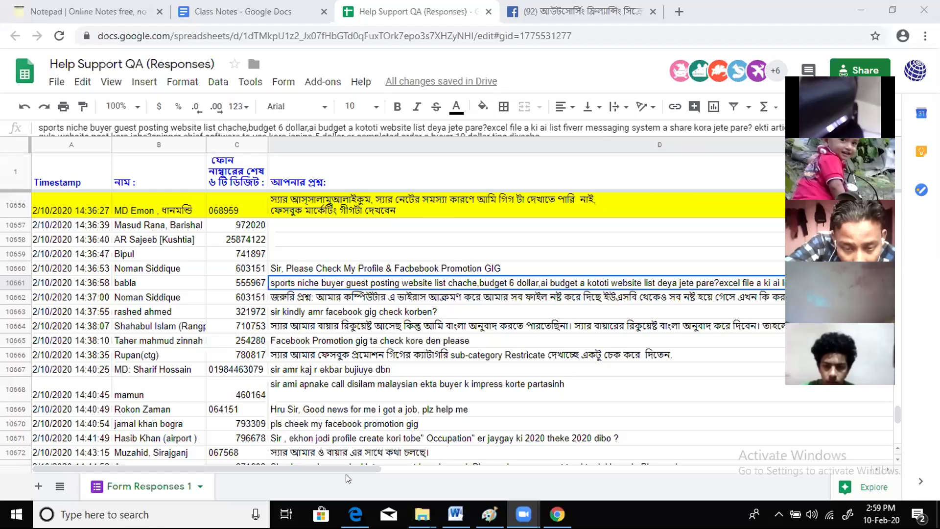
# Read the urgent question in row 10662 about a computer virus destroying files and recovering the videos, checking the submitter's details in that row
pyautogui.click(374, 294)
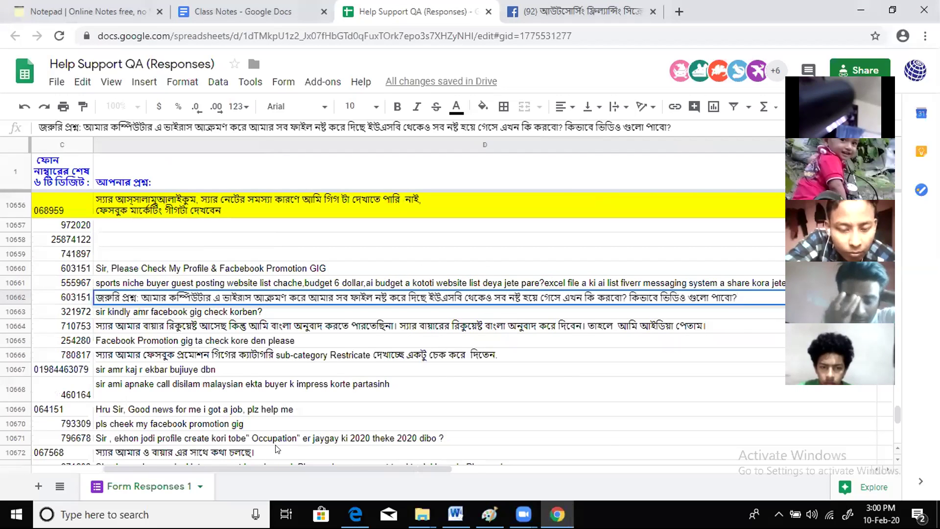
pyautogui.moveTo(186, 469); pyautogui.dragTo(114, 470)
pyautogui.press('Return')
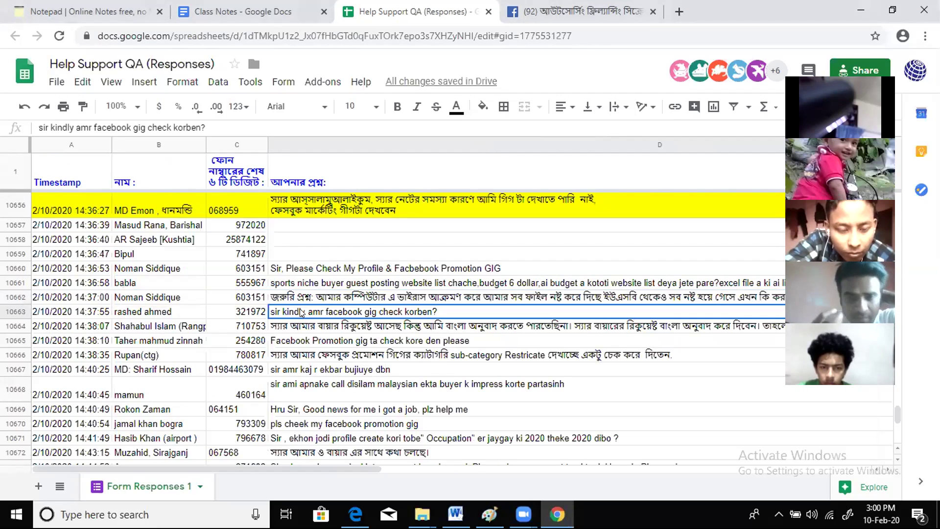
pyautogui.click(304, 295)
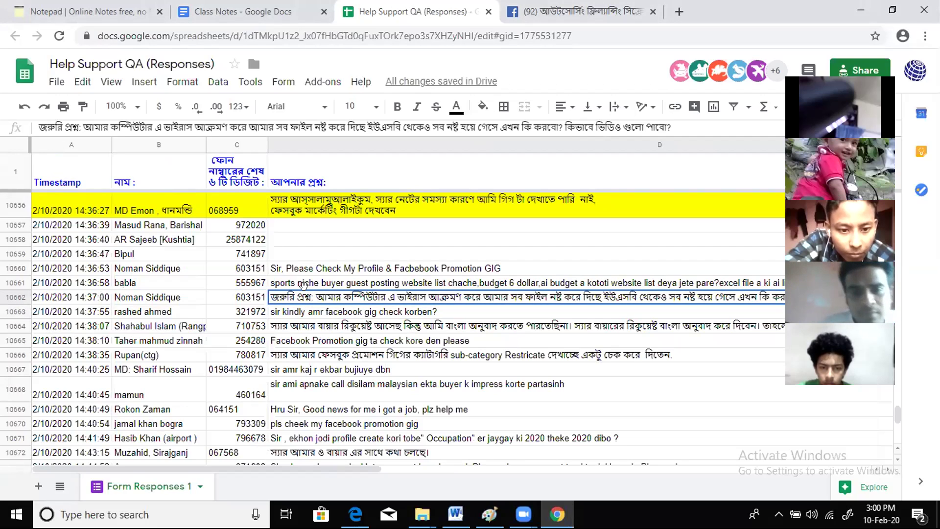
pyautogui.click(139, 302)
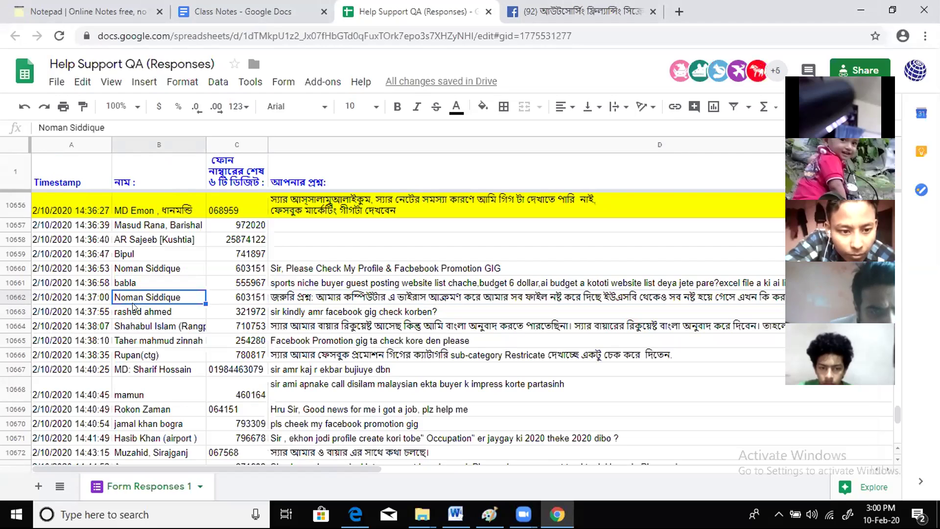
pyautogui.click(13, 294)
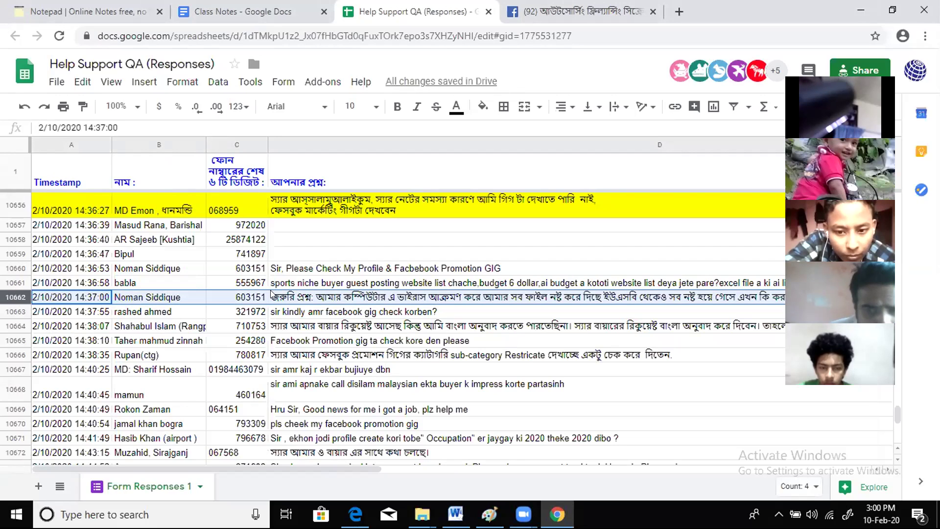
pyautogui.click(280, 295)
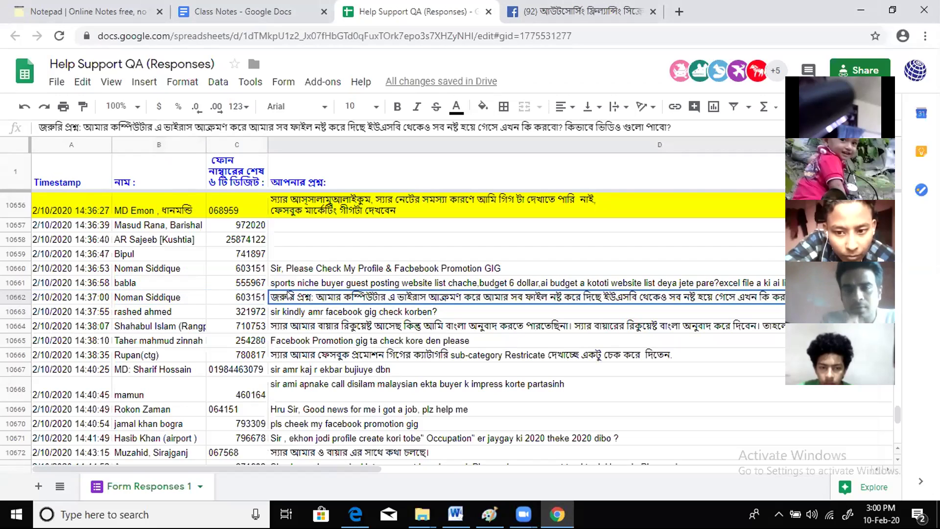
pyautogui.click(229, 301)
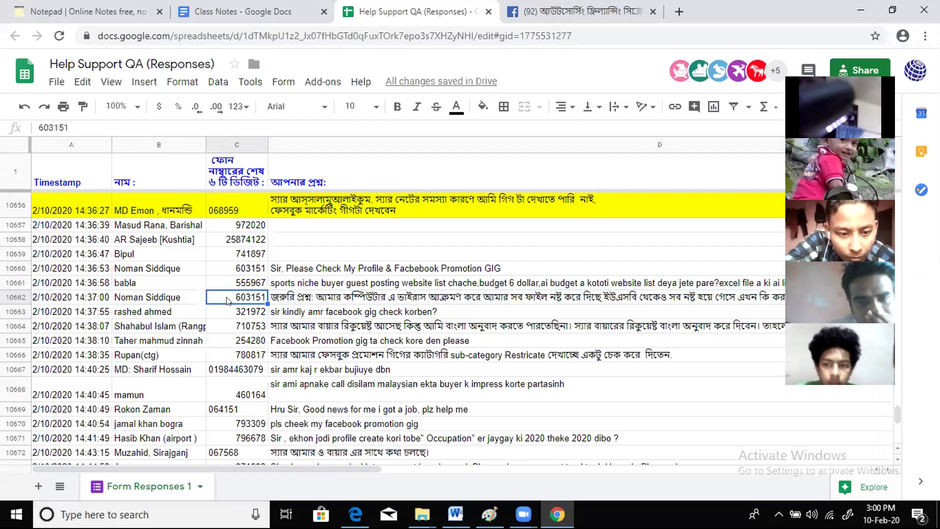
pyautogui.click(304, 297)
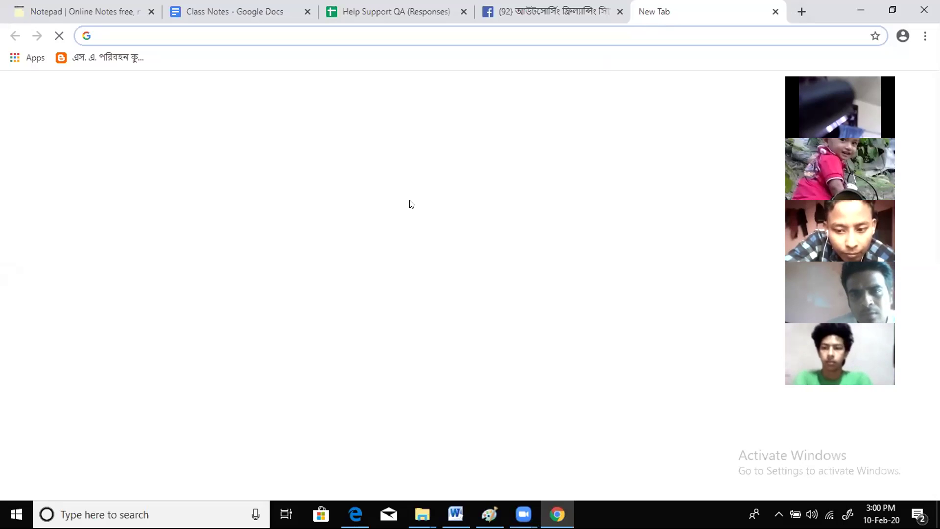
# Open the MEGA cloud storage website at mega.nz to show its free storage offer
pyautogui.write('m')
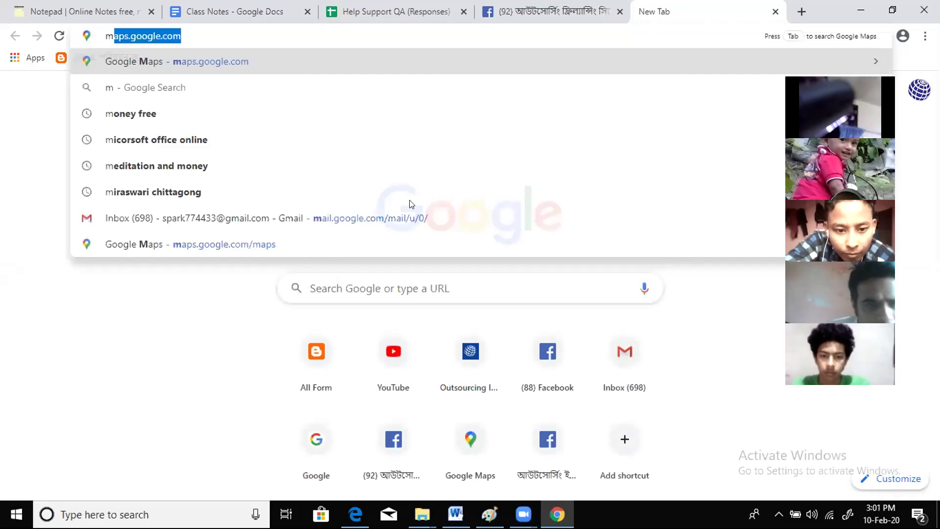
pyautogui.write('eg')
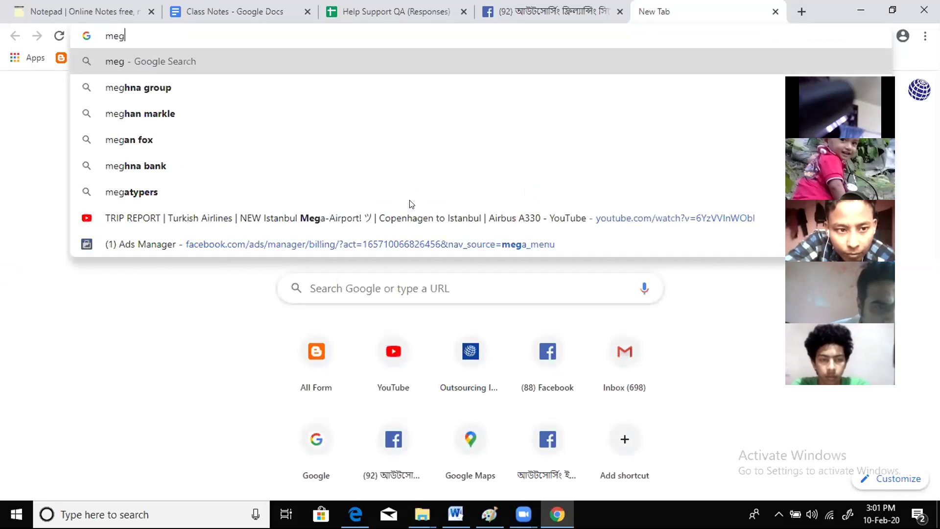
pyautogui.write('a.')
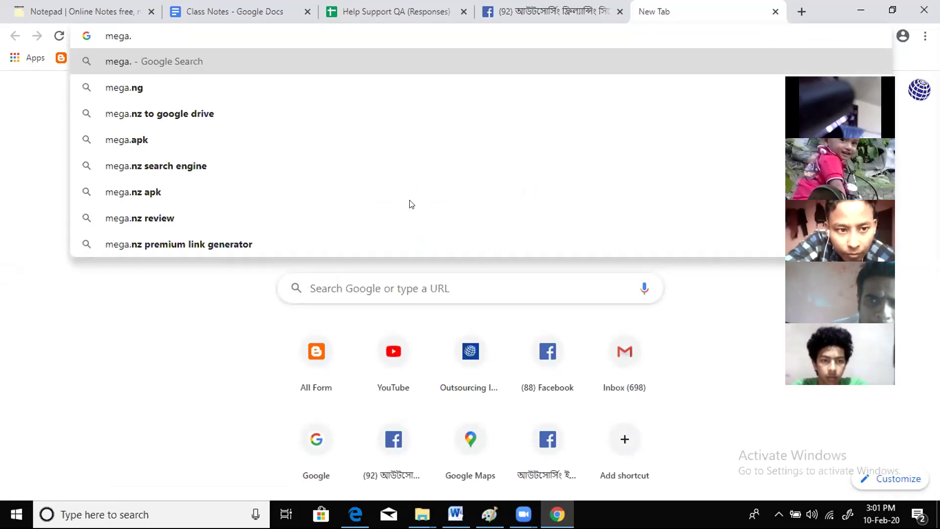
pyautogui.press('BackSpace')
pyautogui.write('.')
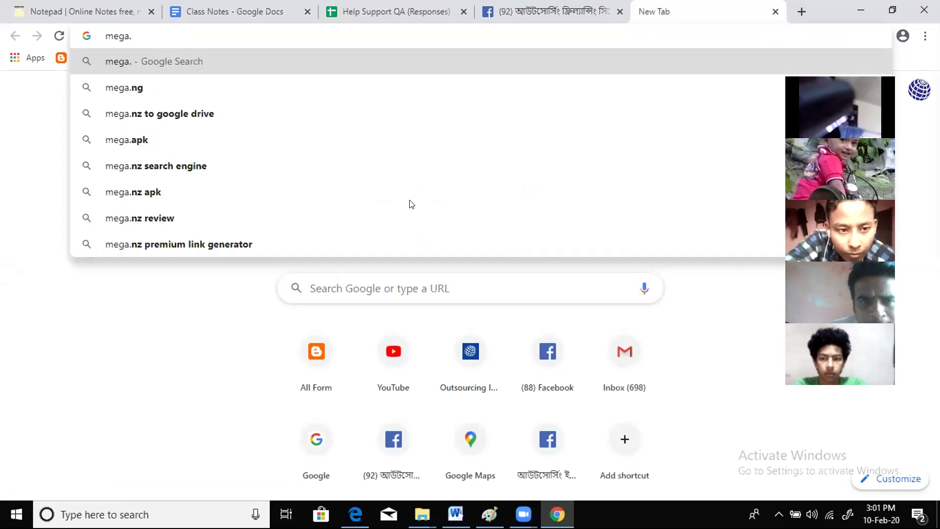
pyautogui.write('nz')
pyautogui.press('Return')
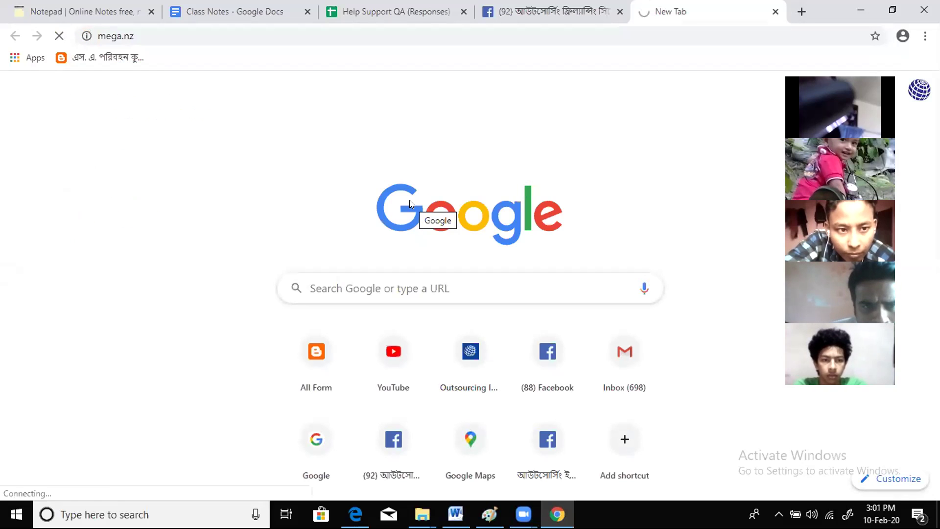
pyautogui.click(414, 38)
pyautogui.click(412, 39)
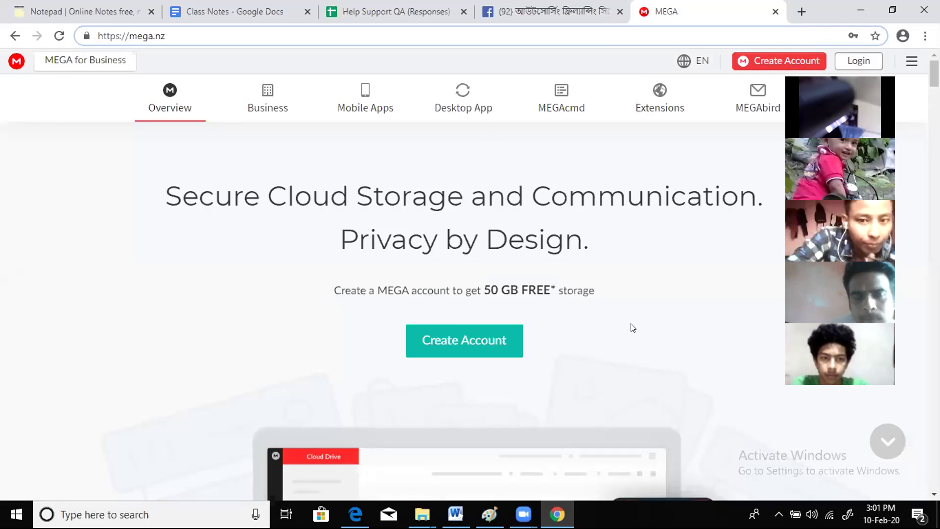
# Close the MEGA site and recheck the computer virus question and its submitter in row 10662 of the Help Support QA responses sheet
pyautogui.click(775, 12)
pyautogui.click(748, 28)
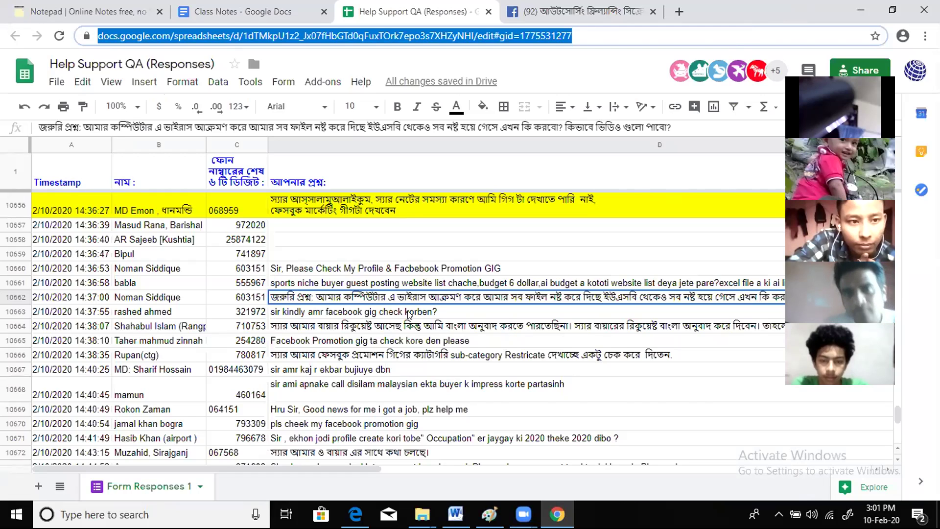
pyautogui.click(393, 312)
pyautogui.click(397, 298)
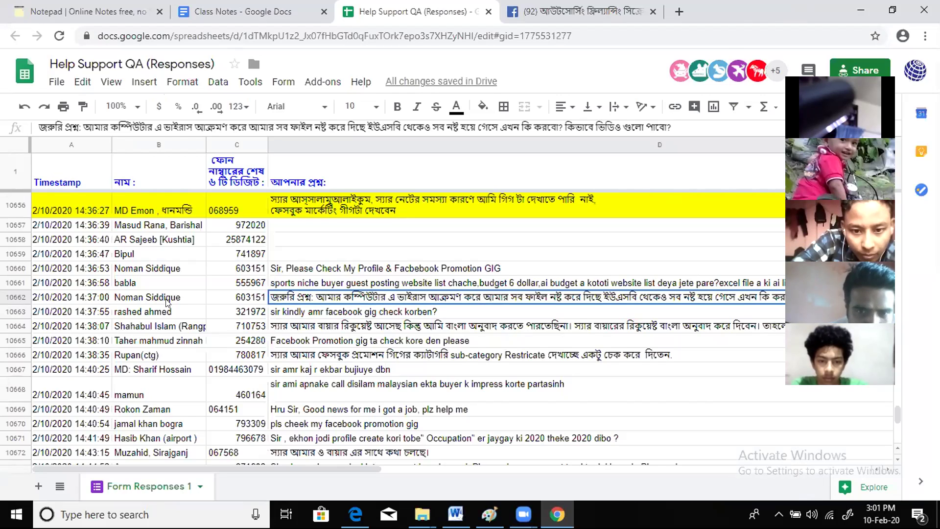
pyautogui.click(190, 301)
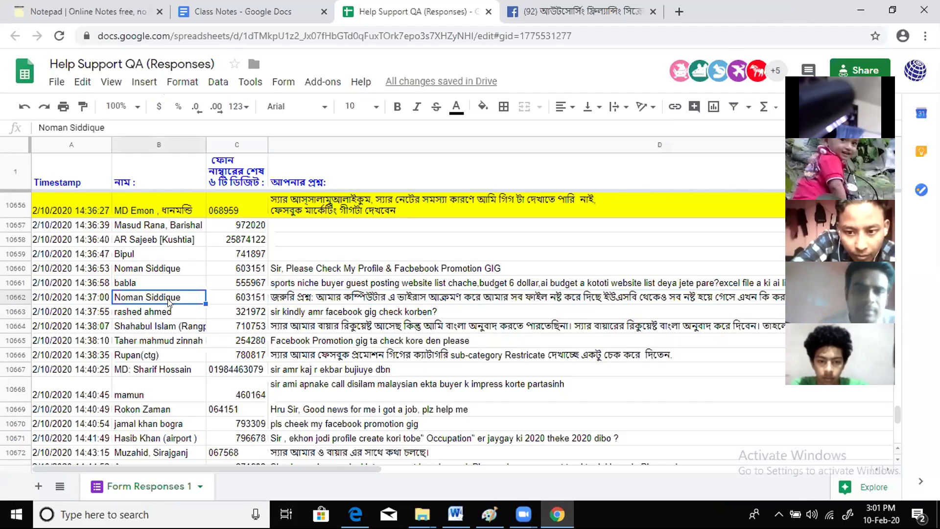
pyautogui.click(291, 304)
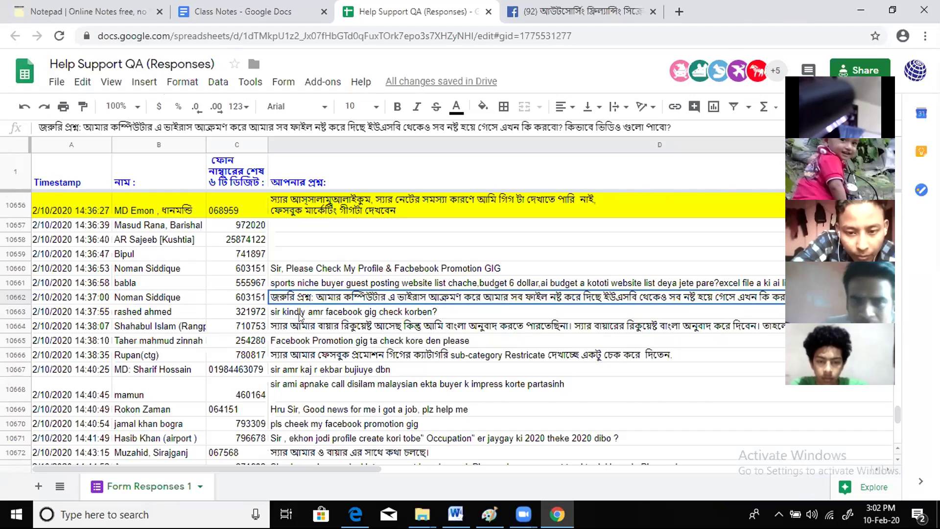
# Read the questions in rows 10663 and 10664 about the Facebook gig check and buyer request translation, and view the student's Fiverr buyer requests
pyautogui.click(300, 313)
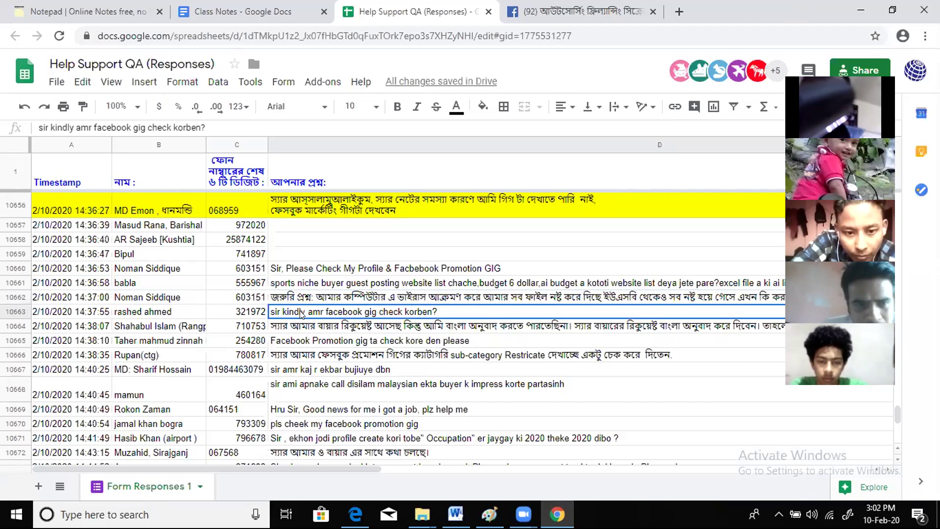
pyautogui.scroll(-2, 299, 338)
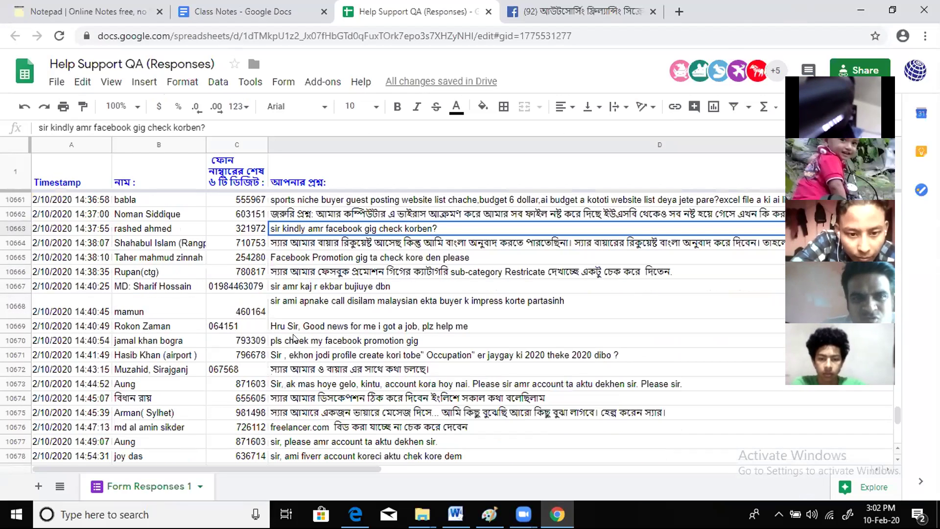
pyautogui.scroll(1, 293, 345)
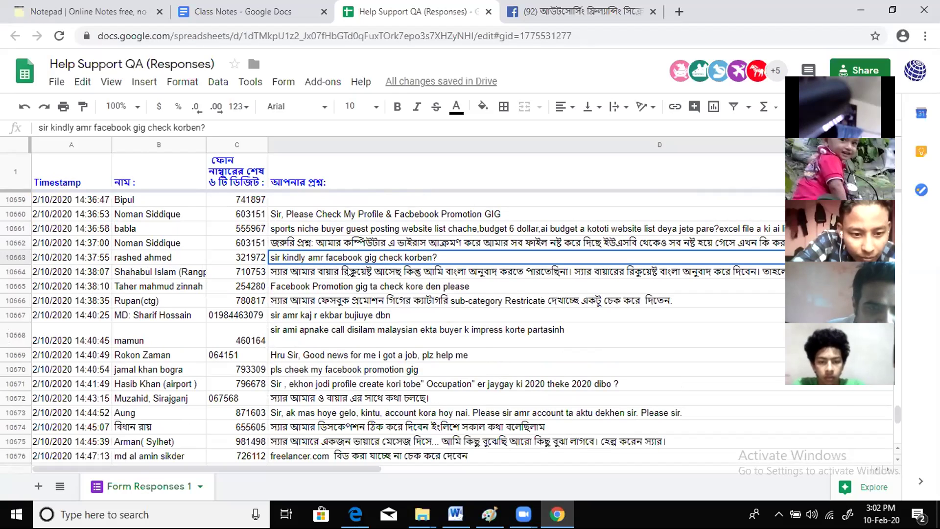
pyautogui.click(289, 275)
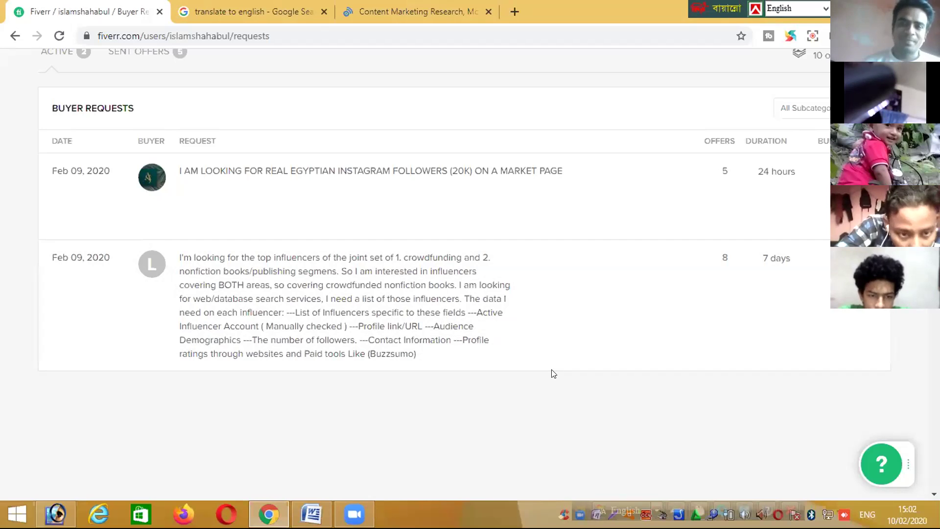
pyautogui.moveTo(649, 354)
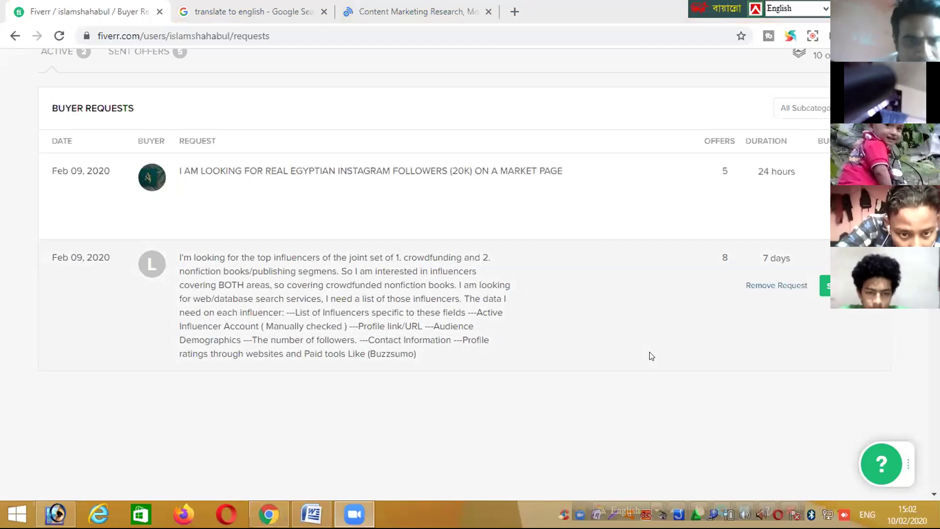